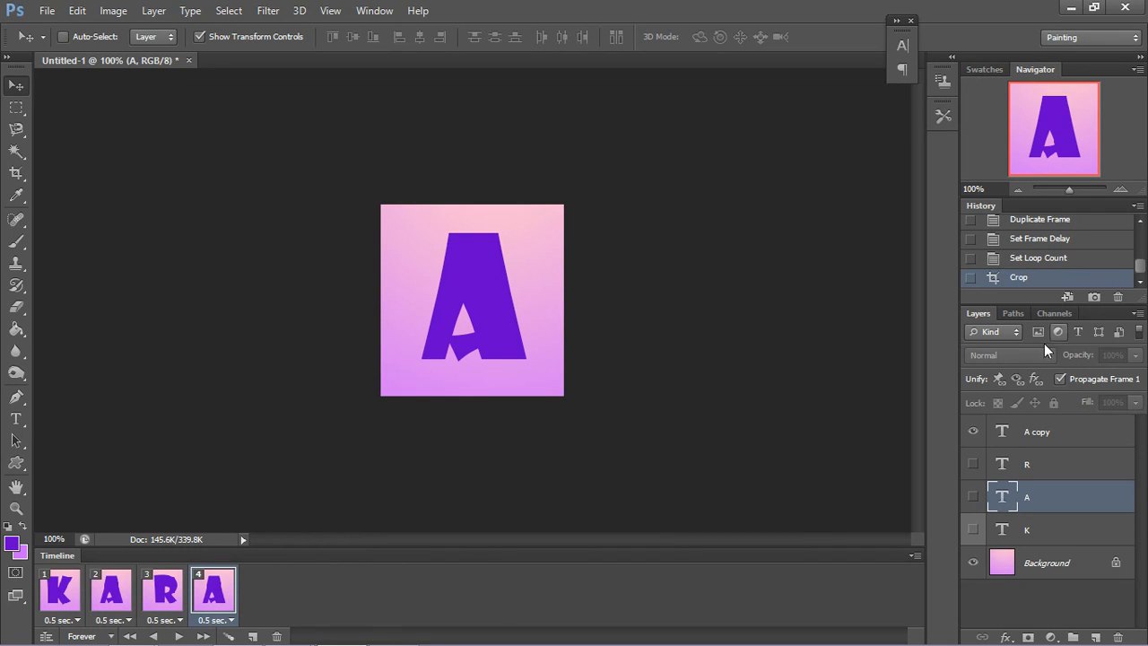
Step: Toggle the visibility of the A copy layer in frame 4 and preview the frame animation
click(972, 431)
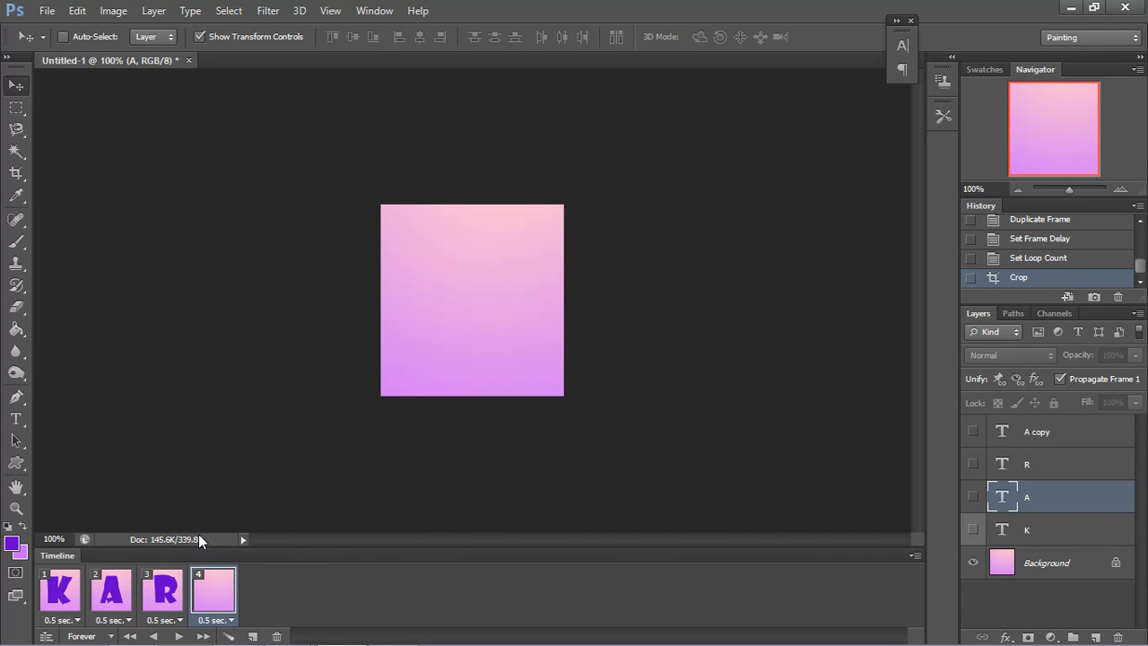
click(973, 431)
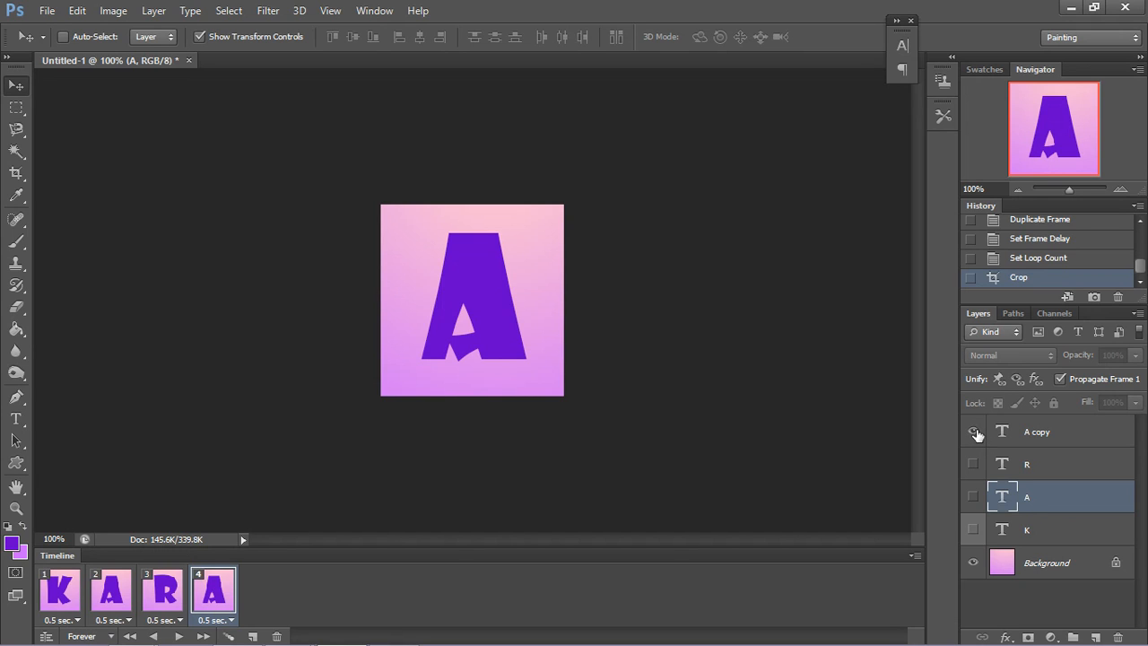
click(973, 431)
click(973, 432)
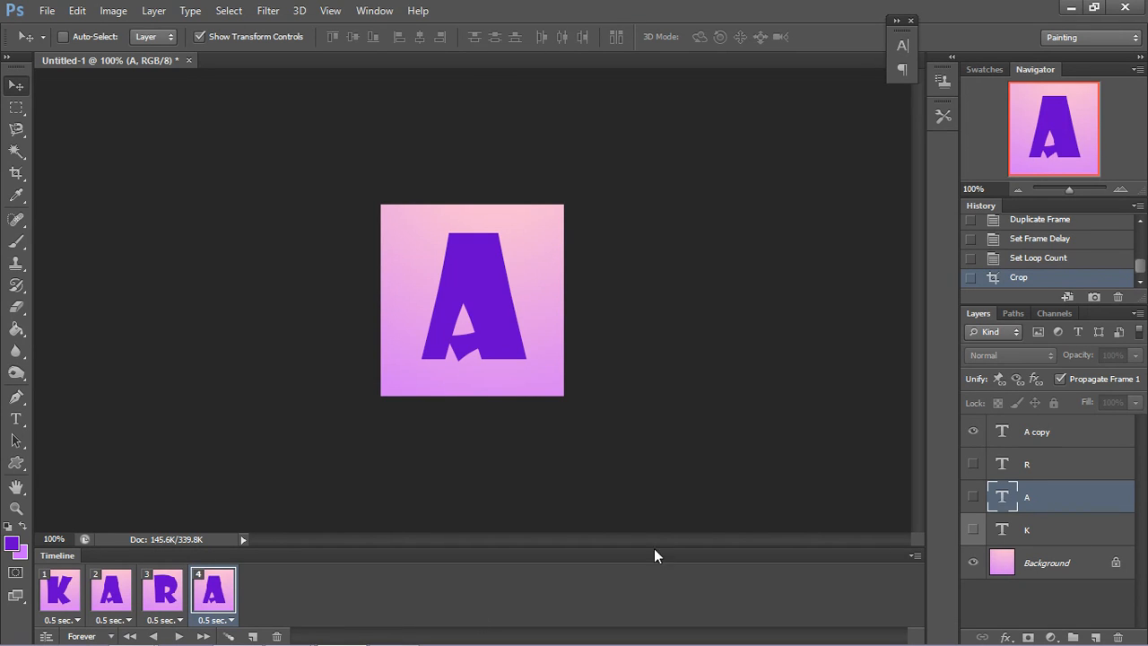
click(178, 636)
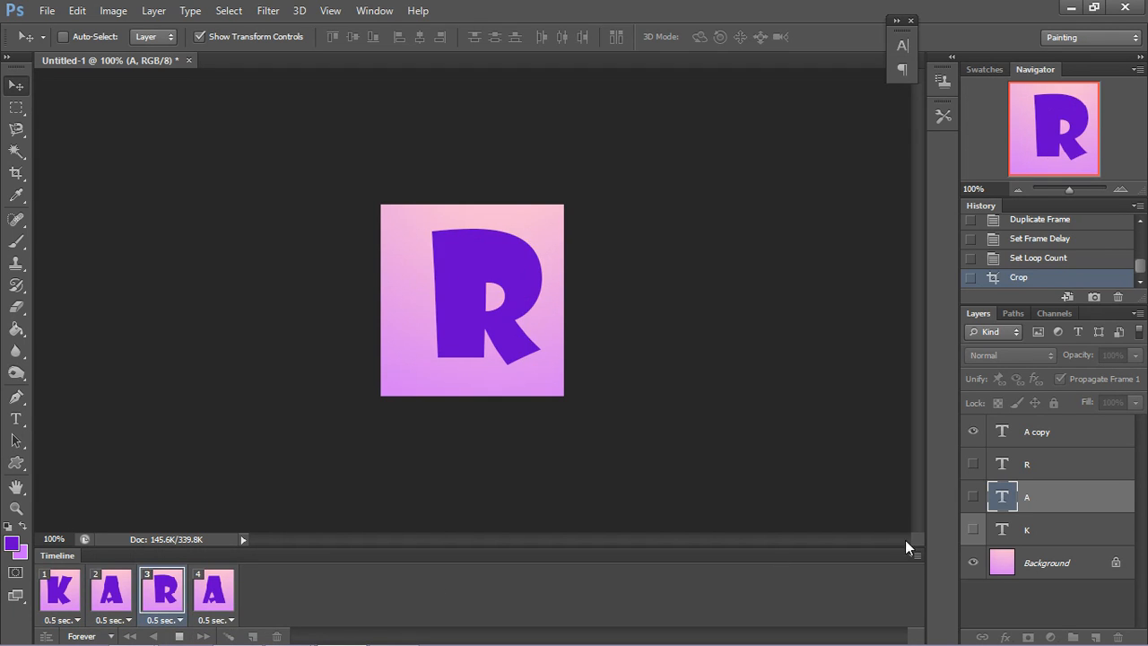
click(178, 636)
Step: Close the Timeline panel group
right_click(919, 547)
click(914, 553)
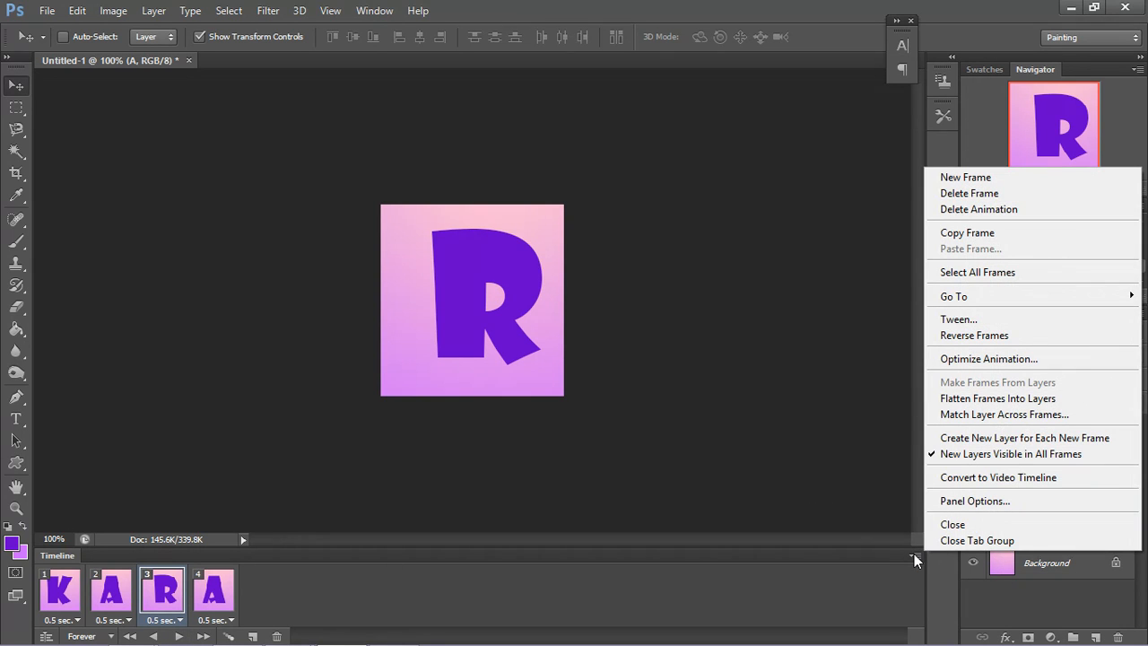
click(930, 539)
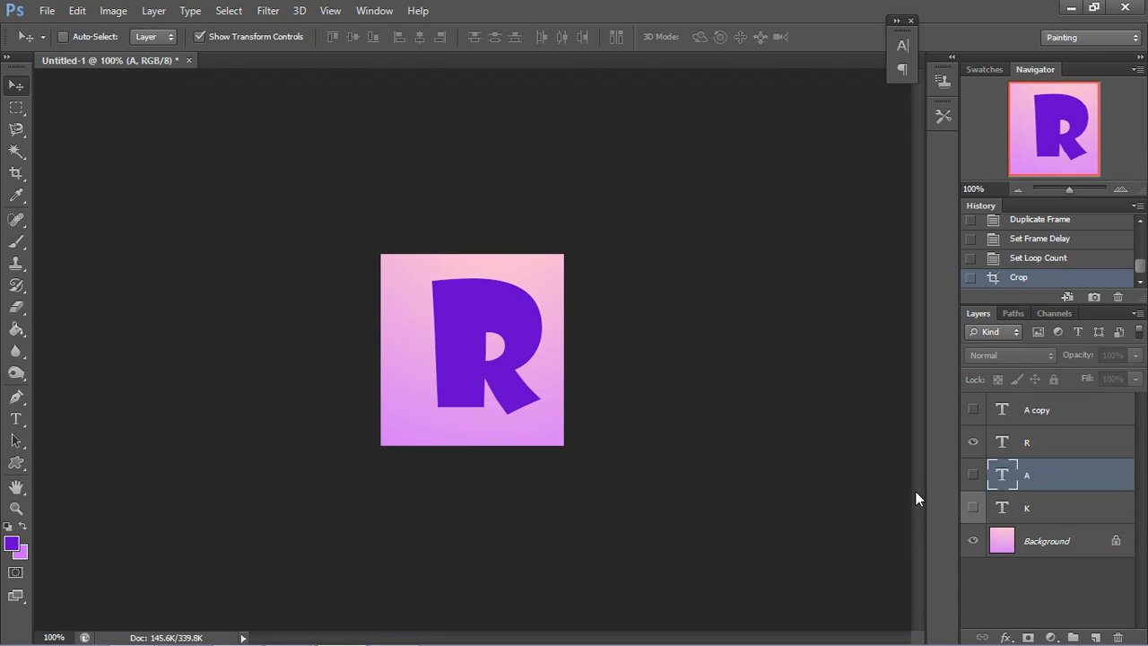
Step: Look through the fonts available for the Horizontal Type tool, keeping Showcard Gothic
click(27, 425)
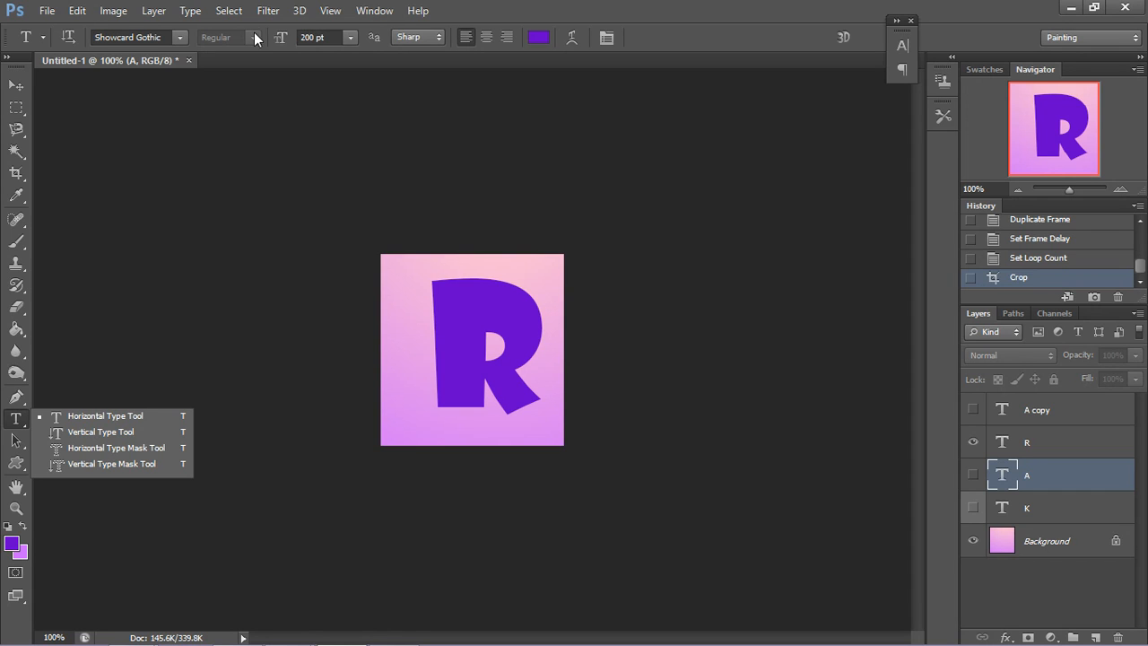
click(180, 38)
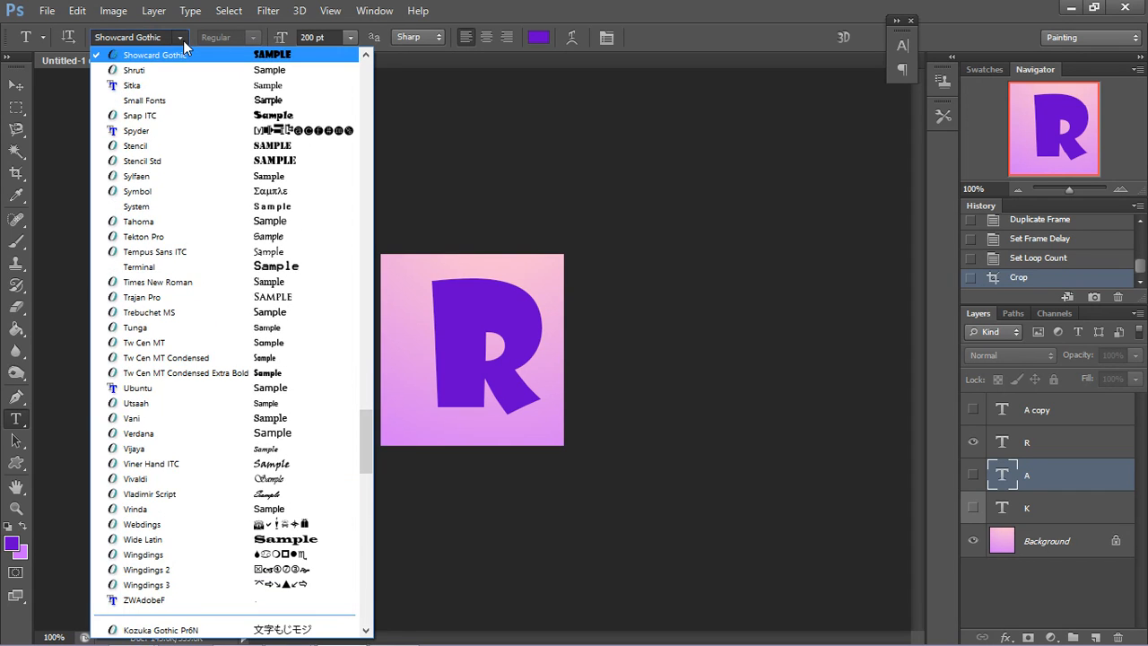
click(180, 38)
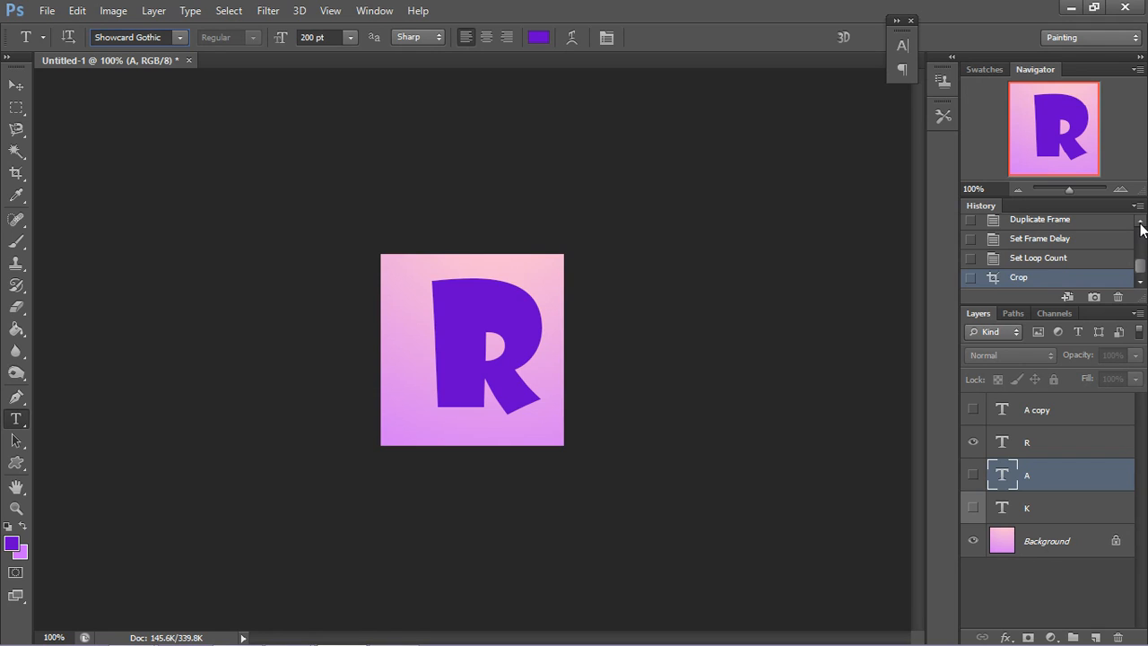
Step: Revert the document to its Image Size history state and activate the Gradient tool
drag(1141, 266, 1138, 225)
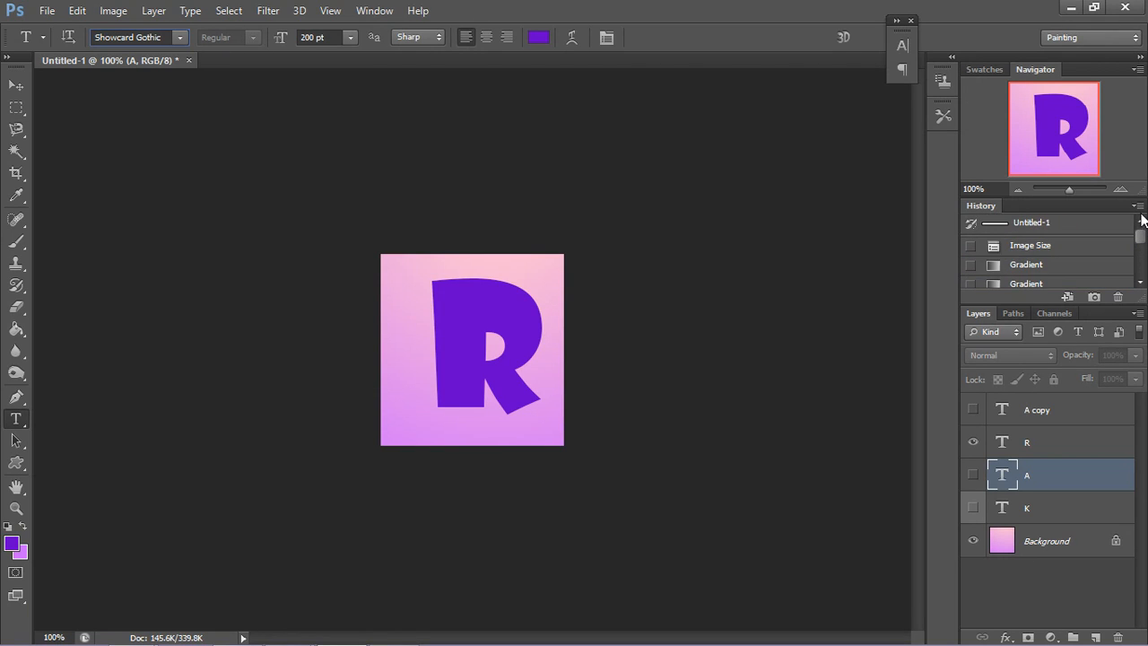
click(1076, 250)
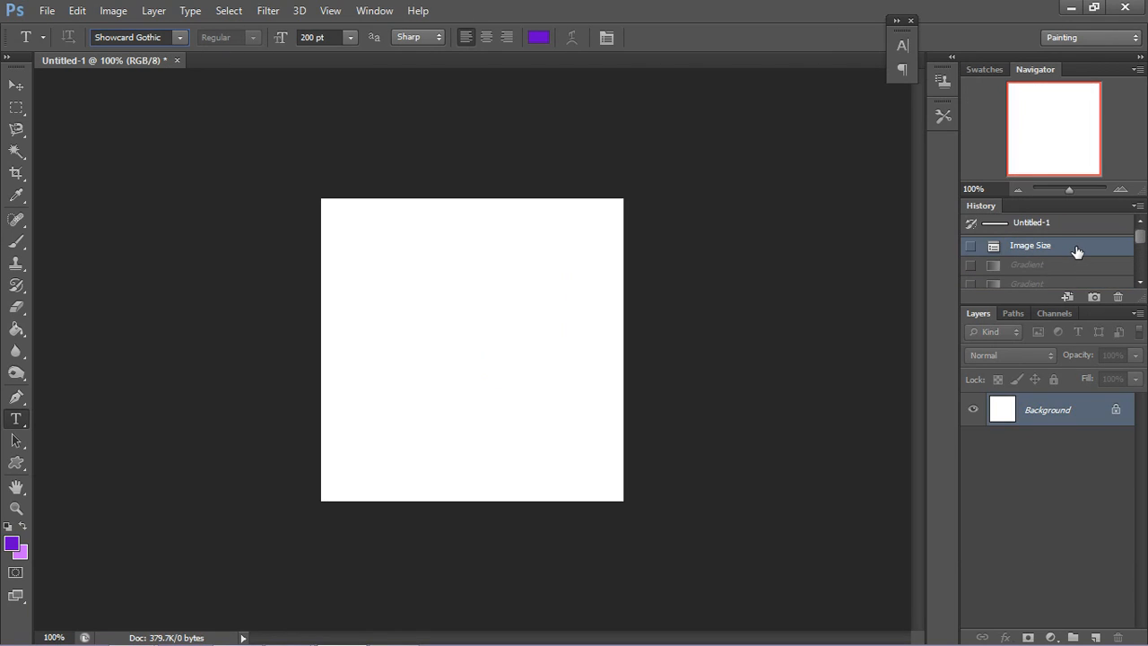
click(16, 329)
click(54, 326)
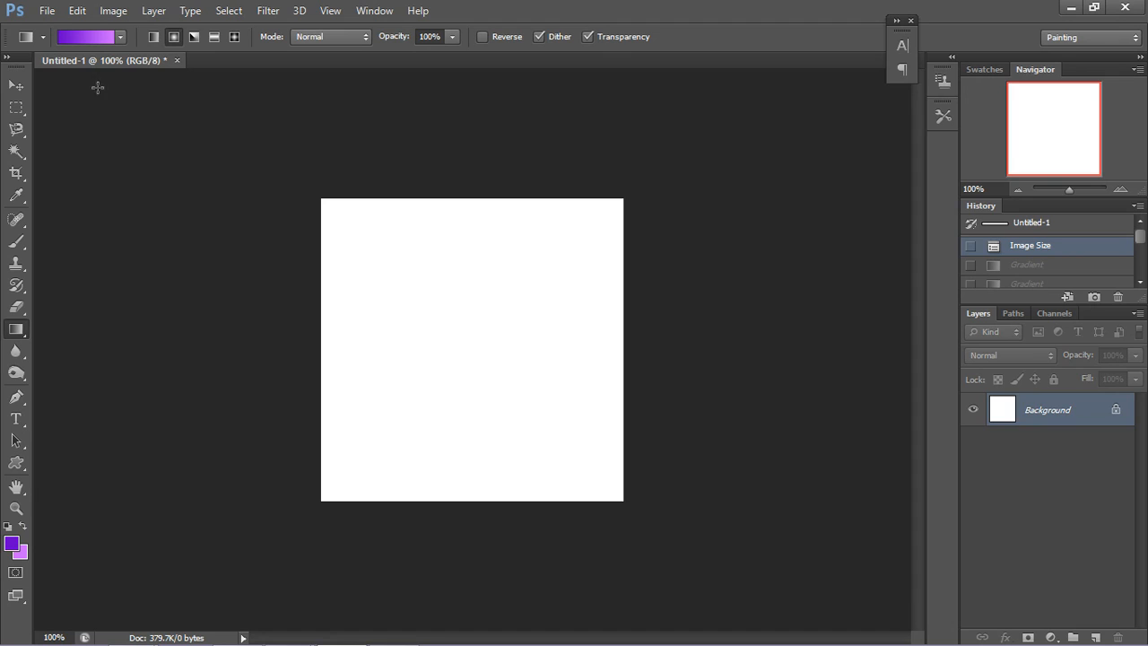
Step: Try a dark-to-light purple radial gradient down the white background, and undo it
right_click(468, 528)
click(461, 153)
drag(461, 143, 502, 553)
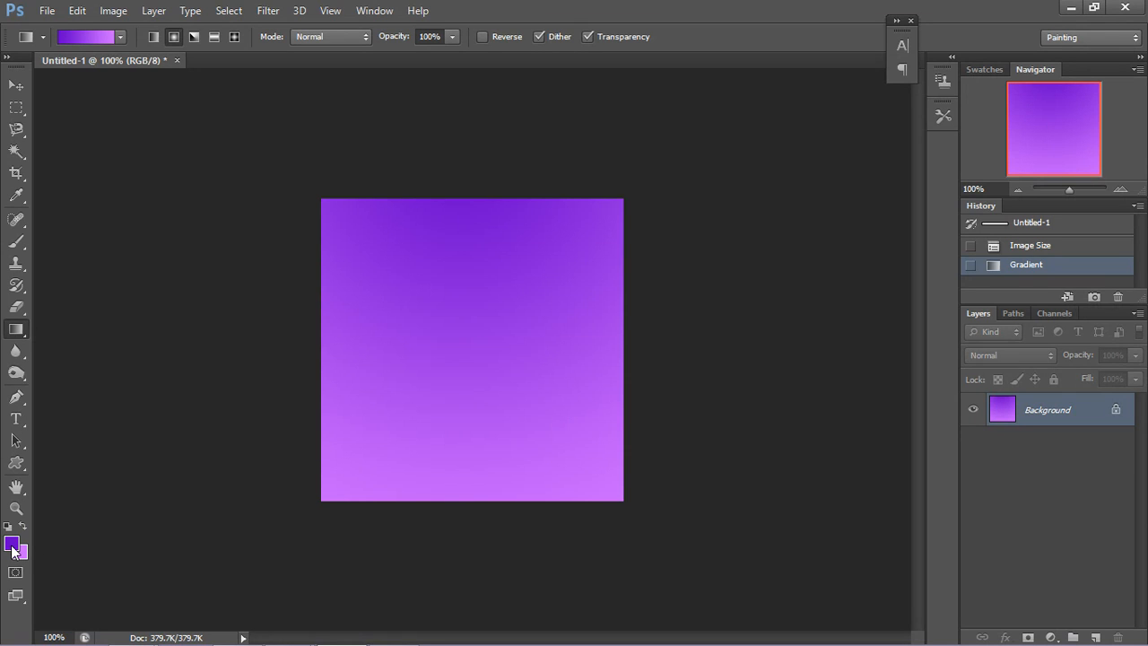
click(77, 10)
click(85, 26)
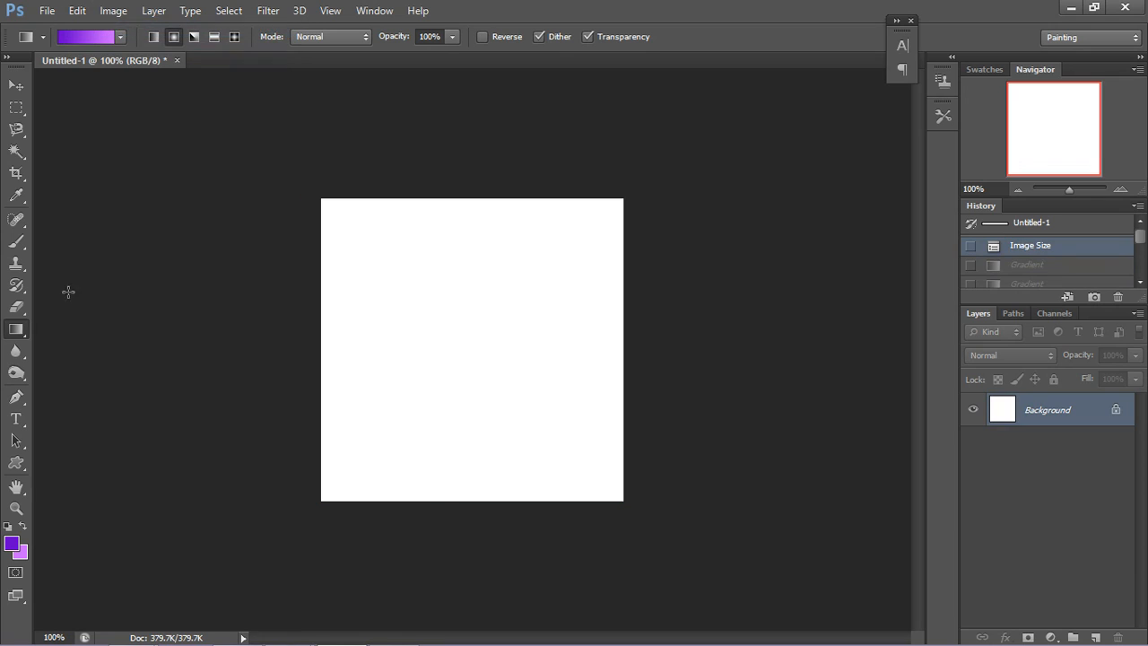
Step: Set the foreground colour to the light violet 9966ff
click(13, 544)
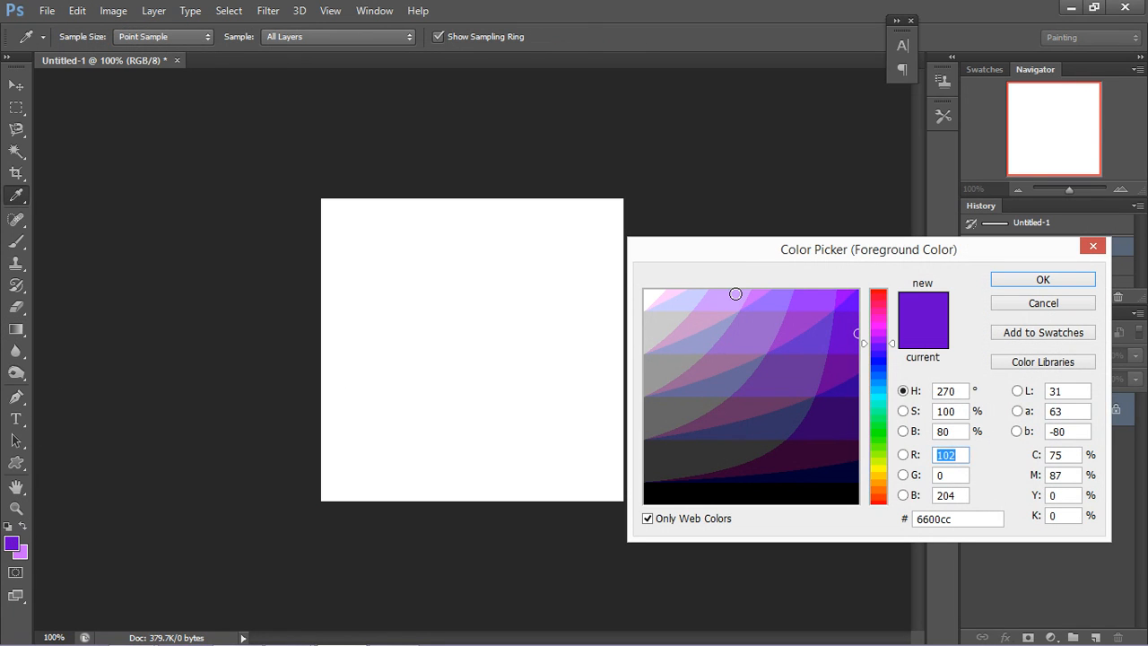
click(1023, 284)
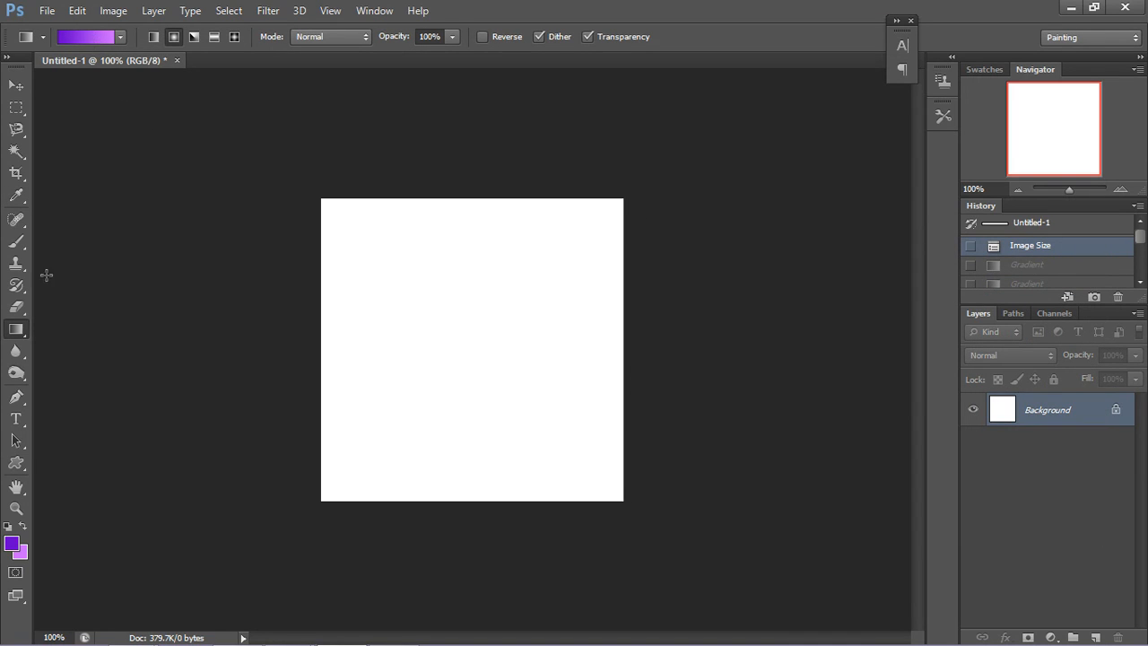
click(12, 543)
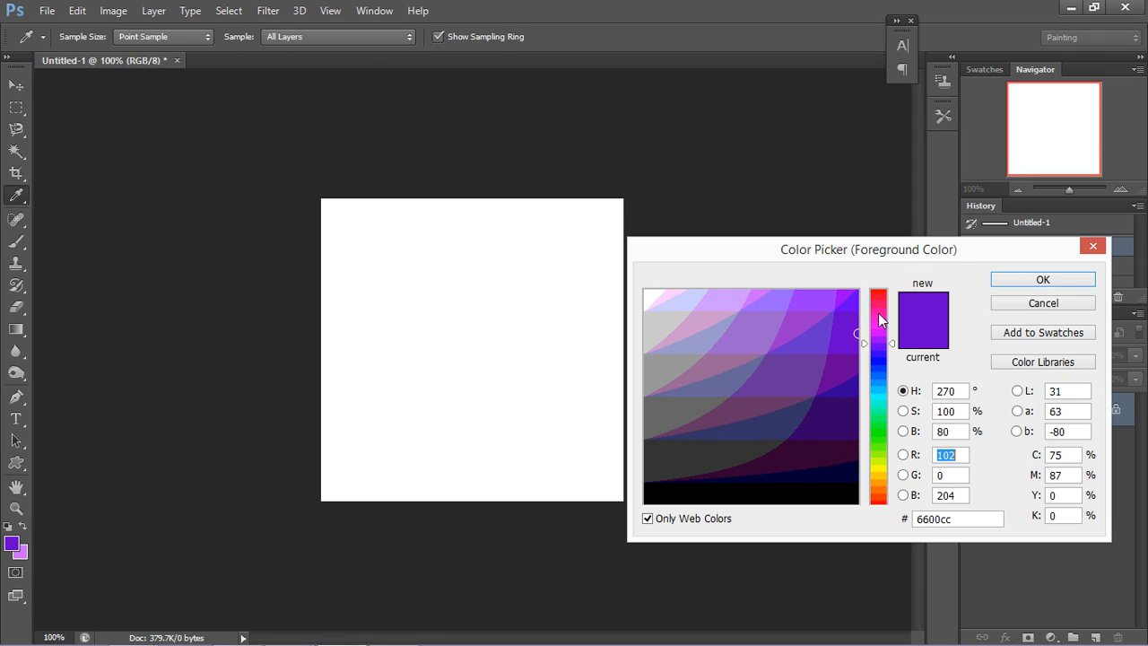
click(775, 302)
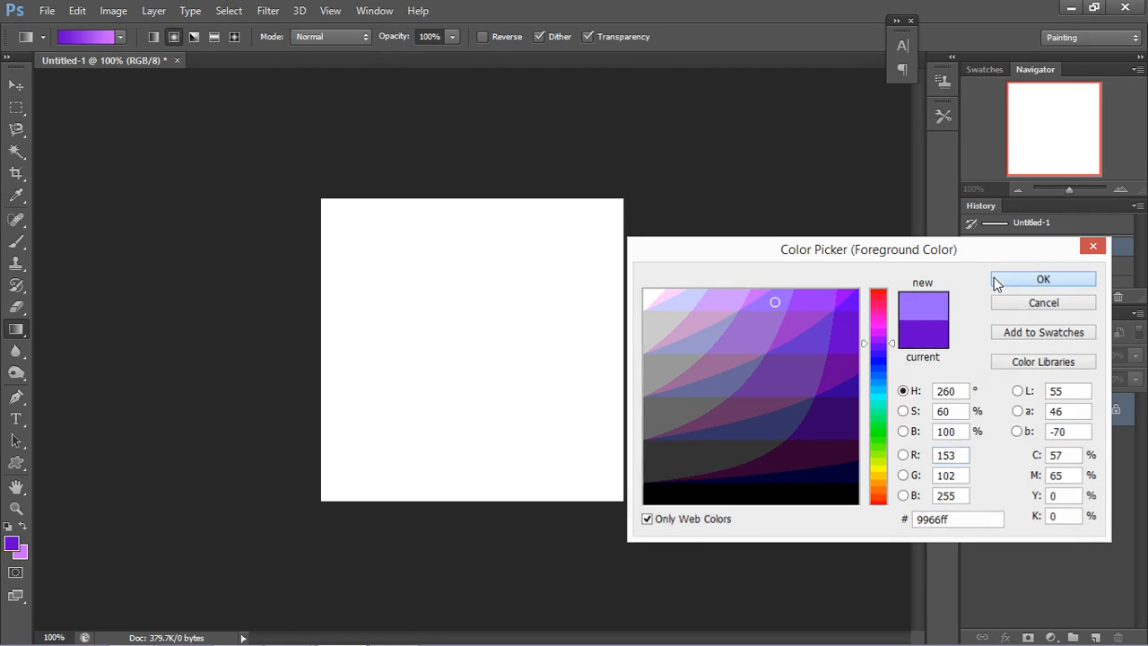
click(995, 279)
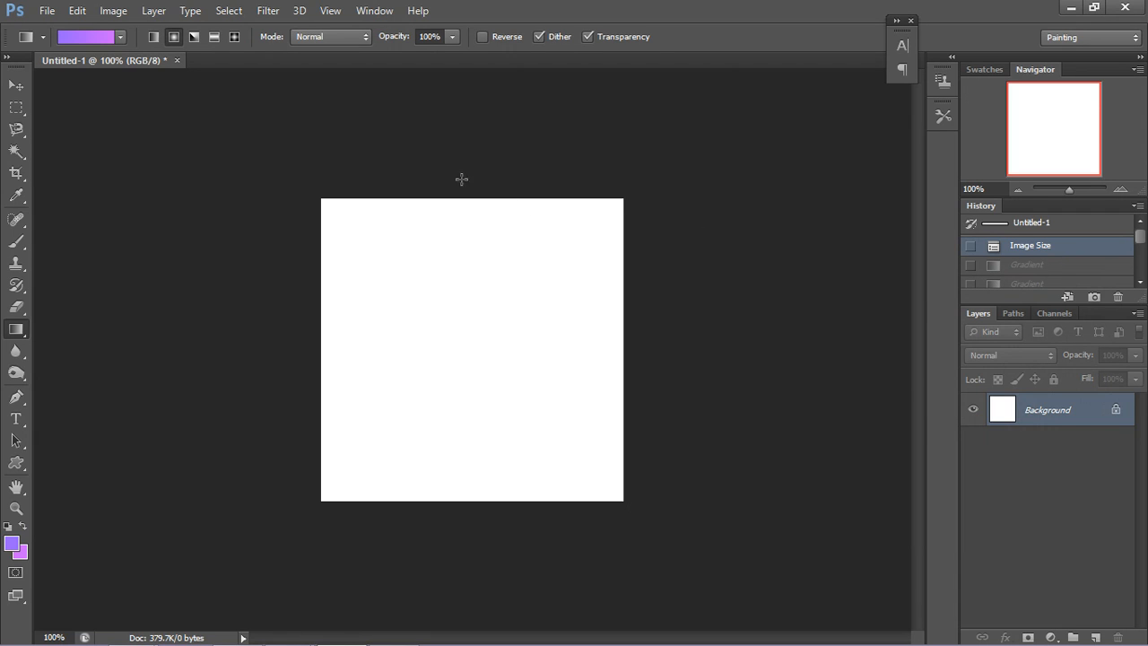
Step: Fill the background with a radial gradient running from above the canvas's upper edge to below its lower edge
right_click(471, 534)
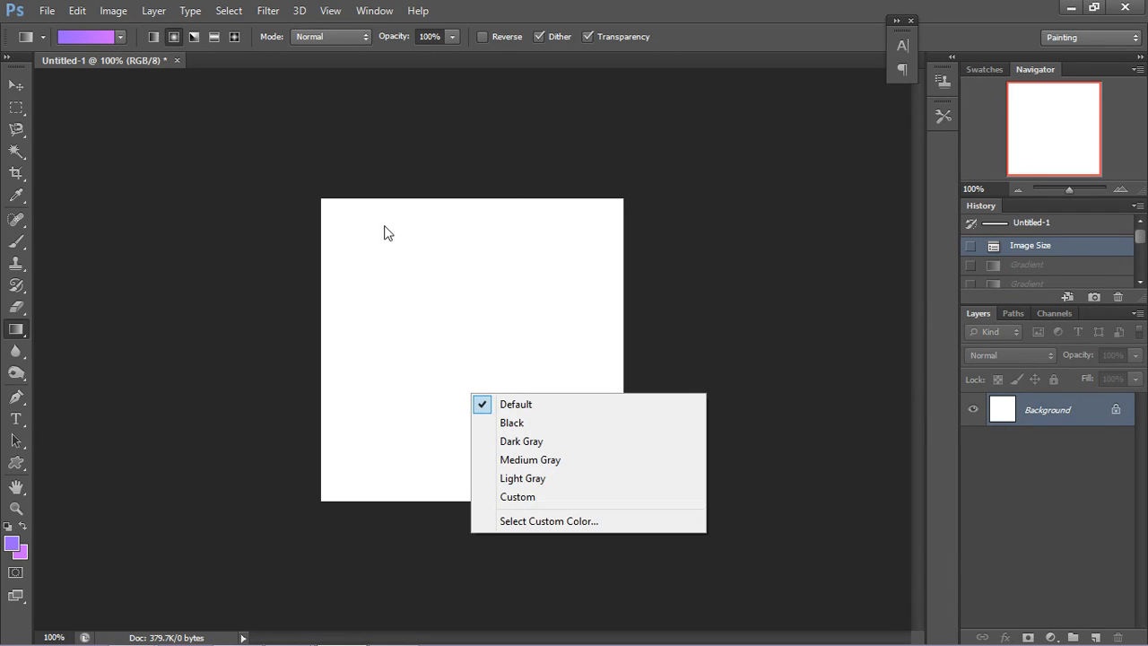
click(427, 165)
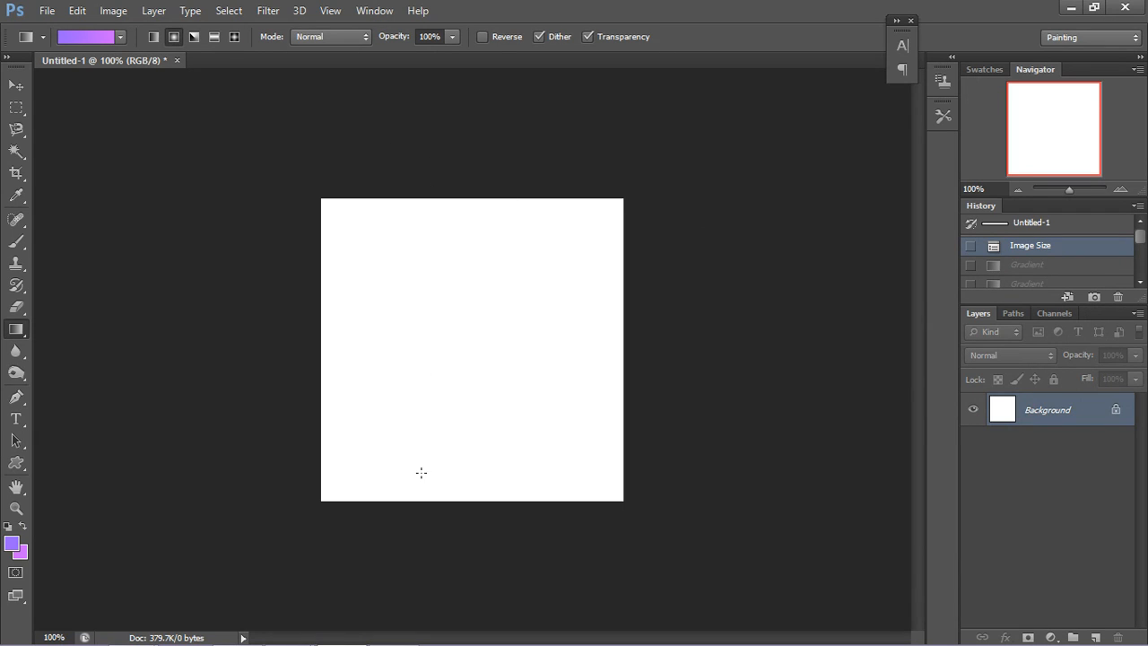
drag(450, 173, 483, 582)
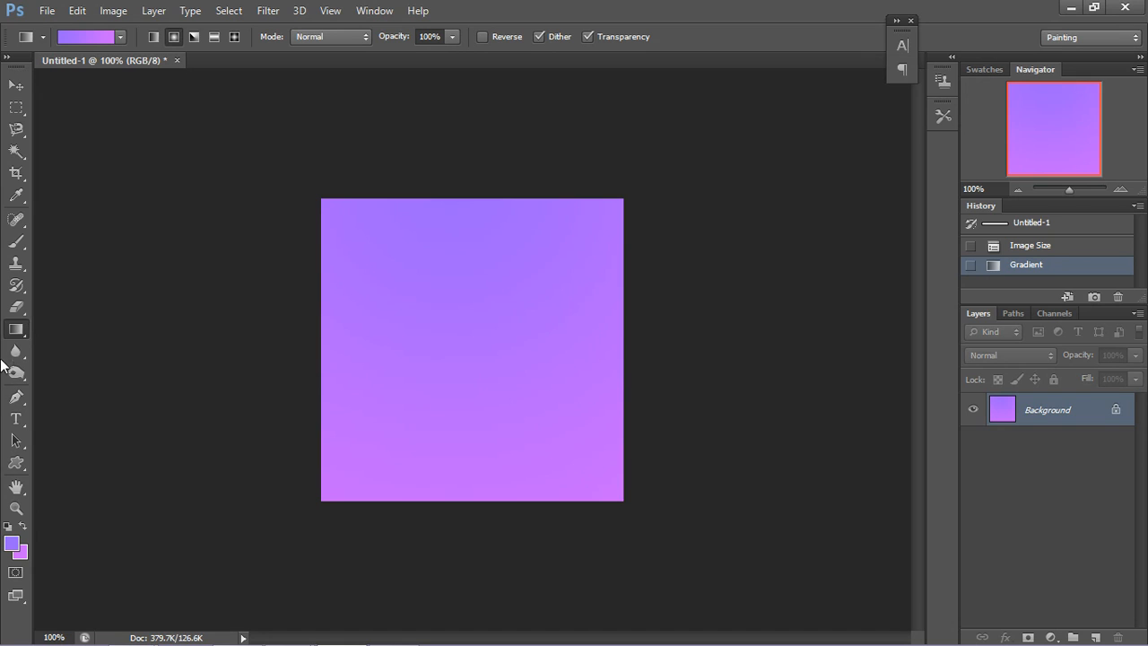
Step: Set the Type tool's text colour to a dark purple
click(17, 419)
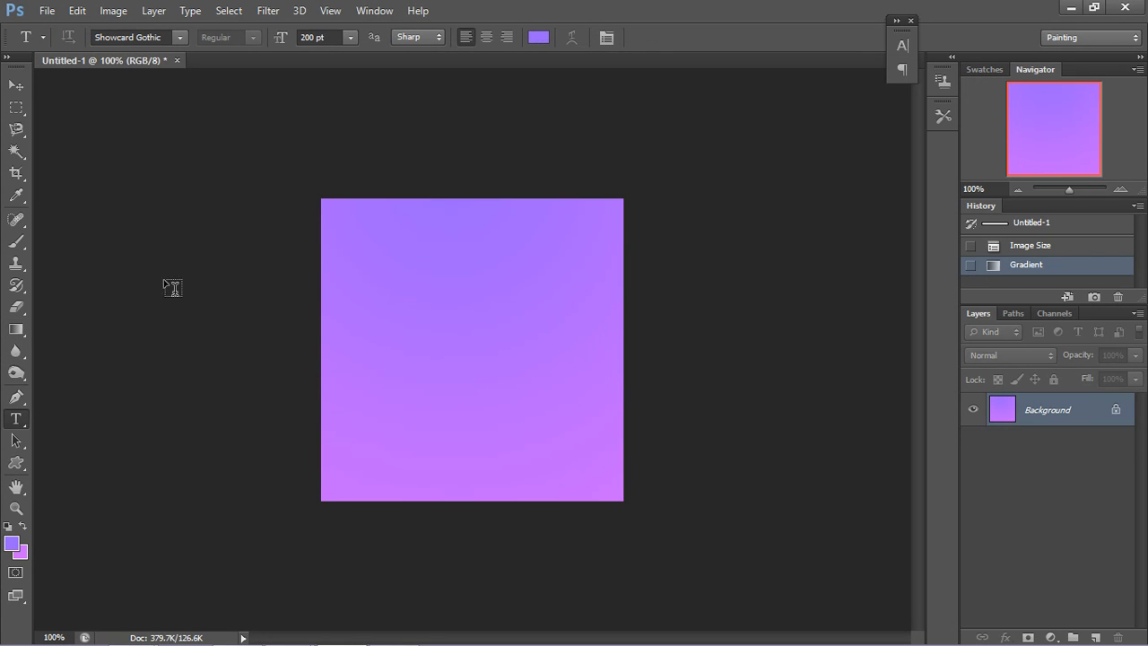
click(538, 38)
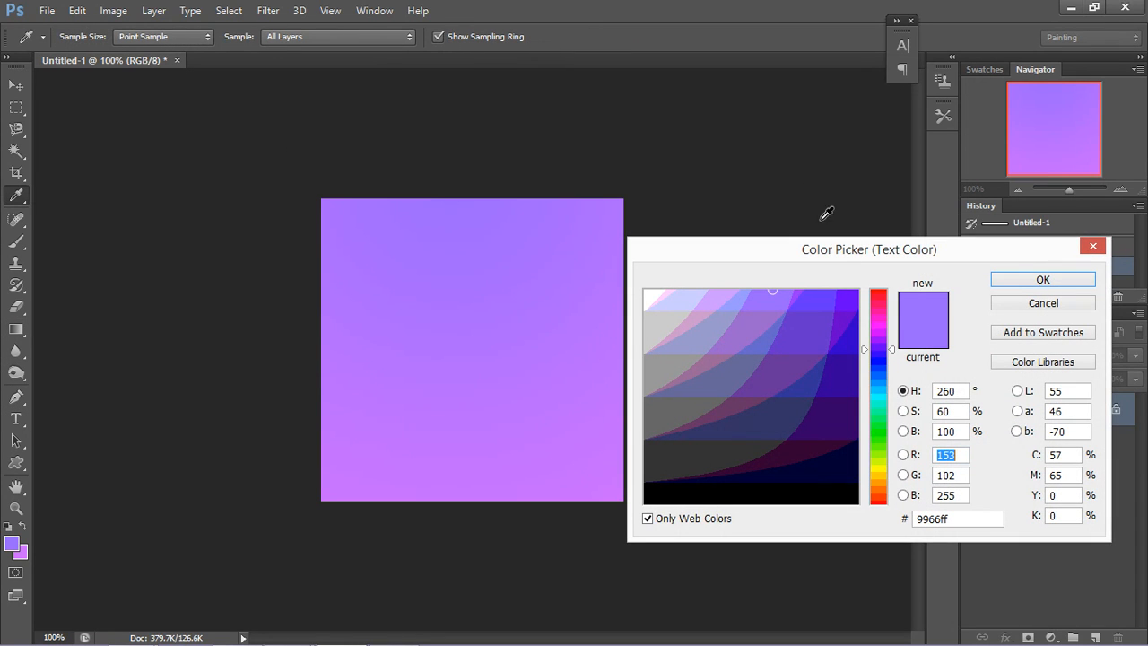
click(842, 406)
click(1044, 280)
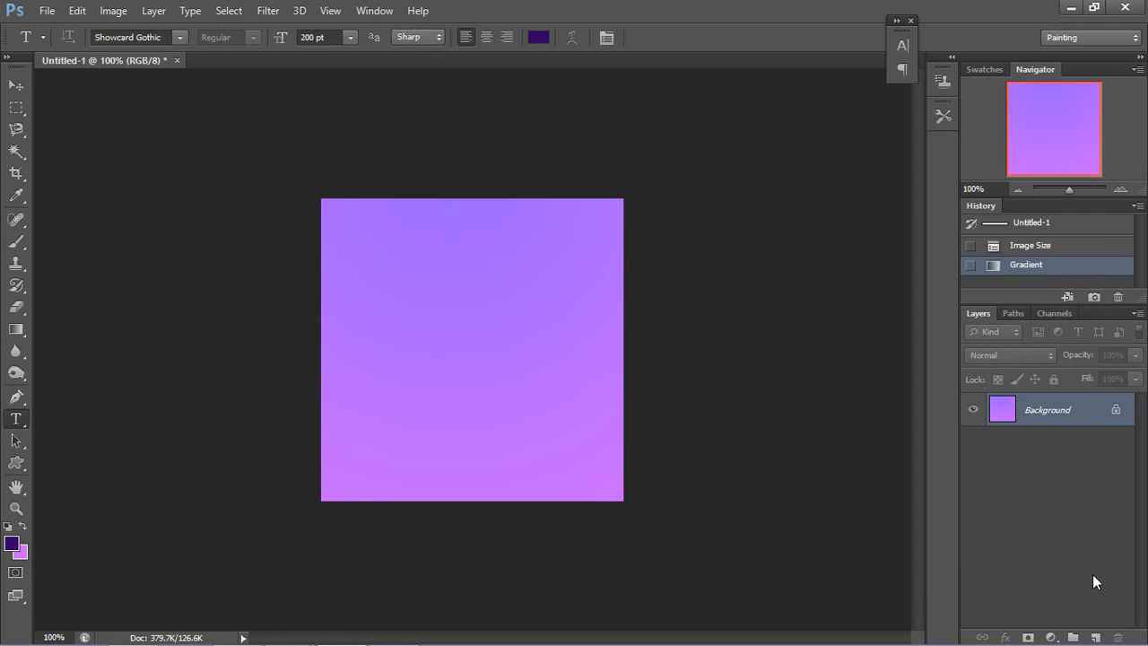
Step: Add a new layer and place the letter A on it in Showcard Gothic at 200 pt
click(1095, 635)
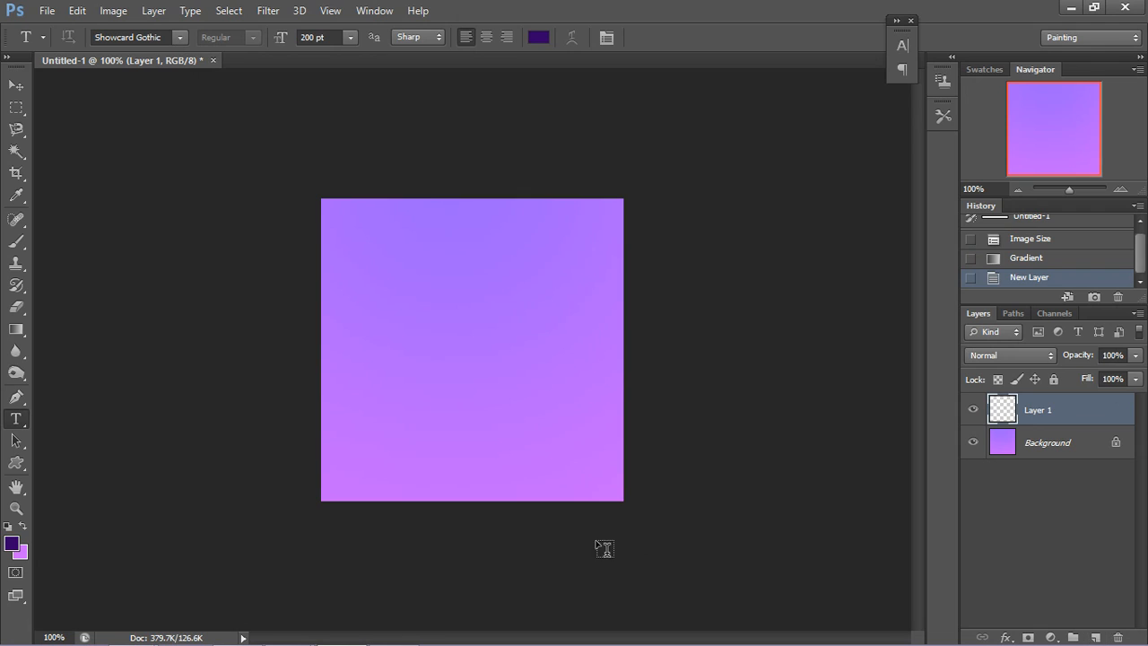
click(433, 349)
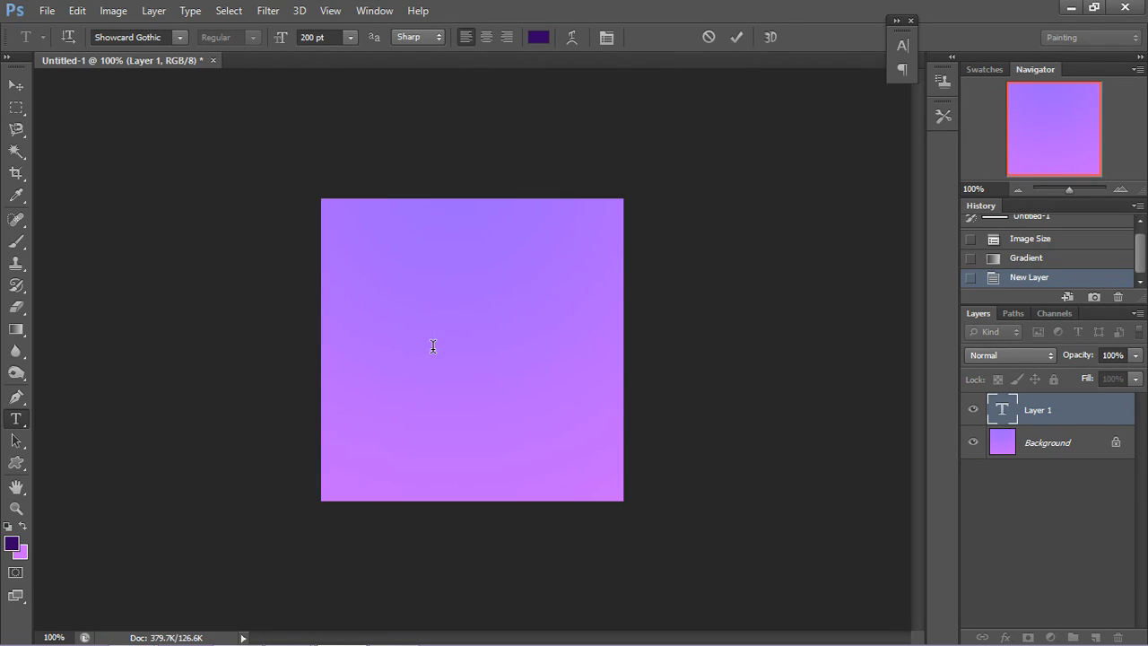
text(A)
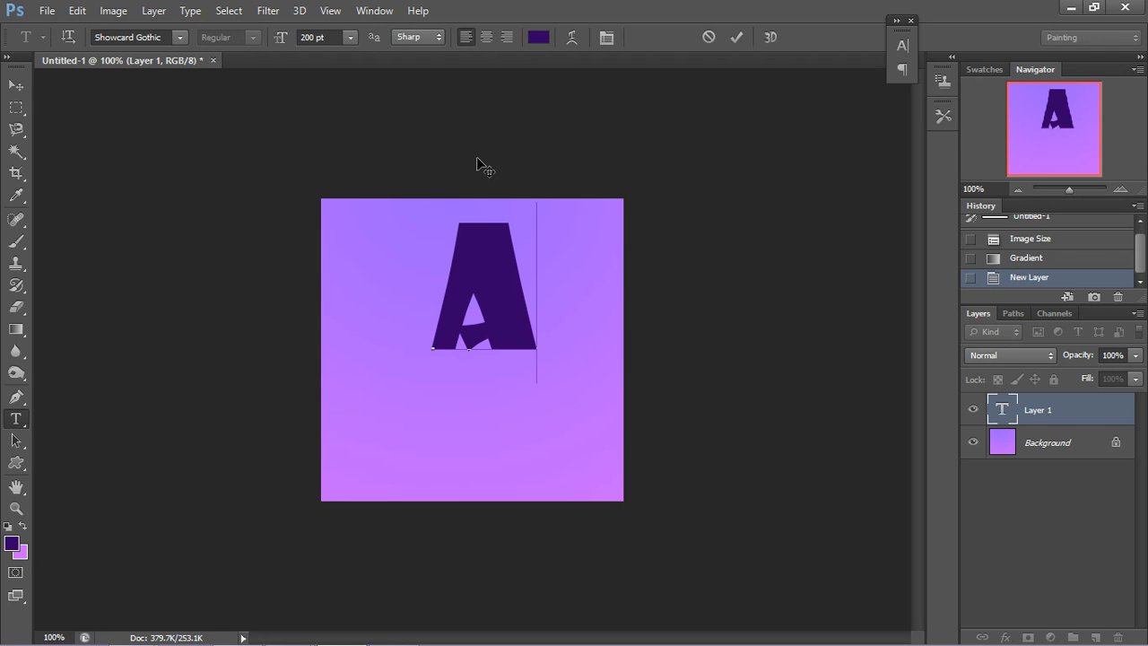
Step: Enlarge the letter A to 300 pt and move it to about the centre of the canvas
click(320, 37)
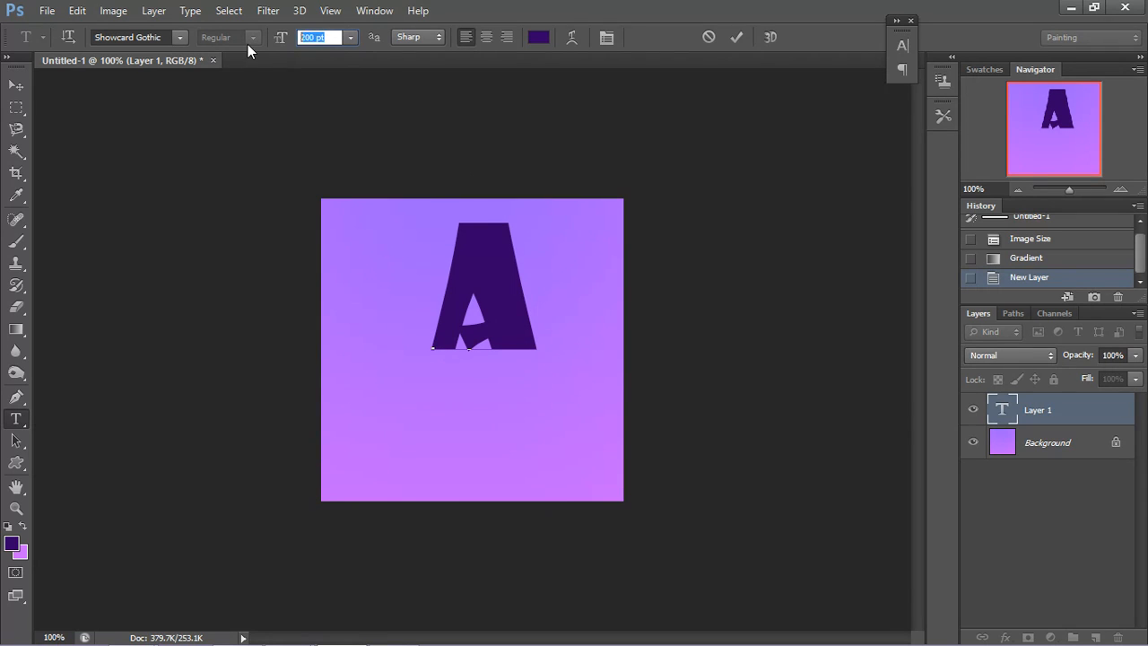
text(300)
right_click(449, 331)
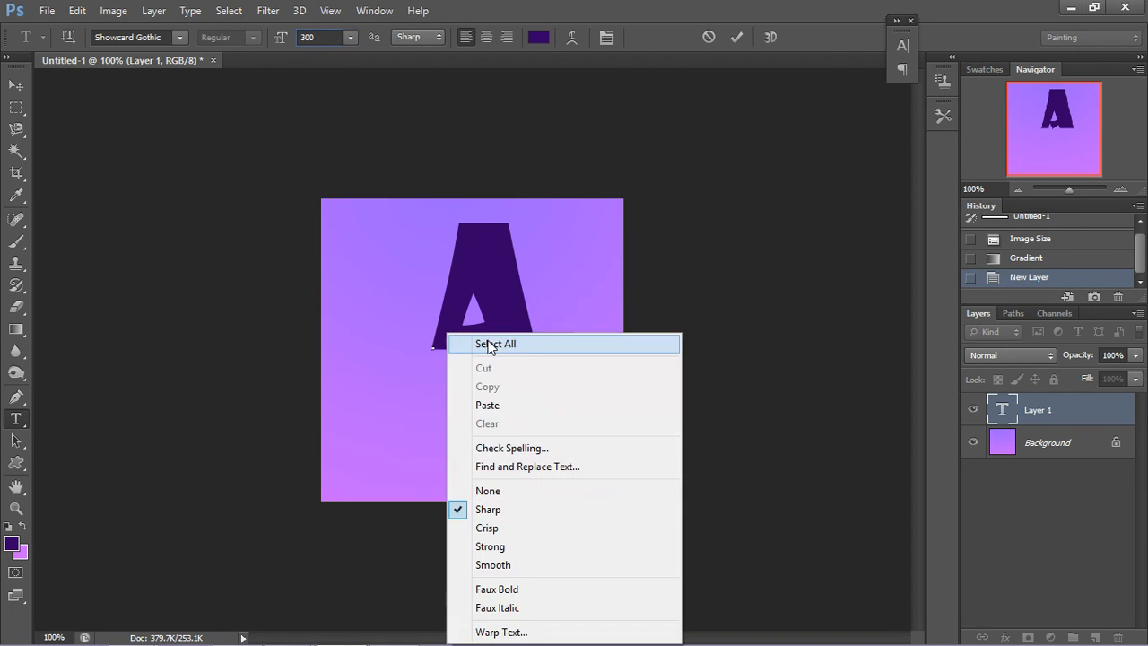
click(544, 323)
drag(544, 322, 426, 314)
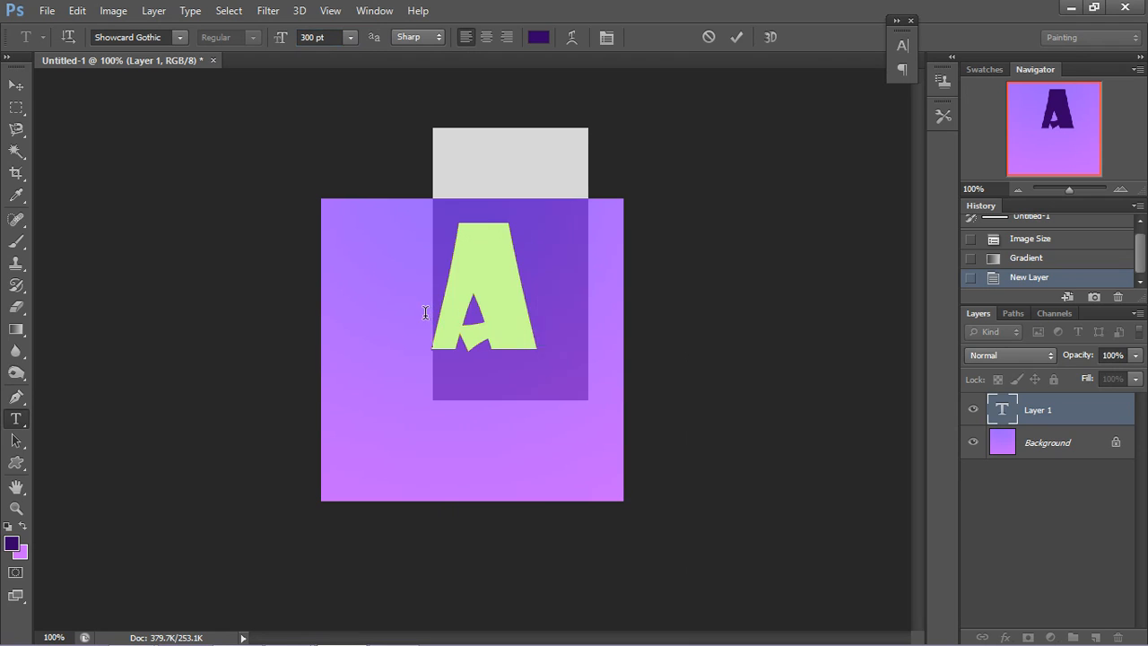
double_click(340, 36)
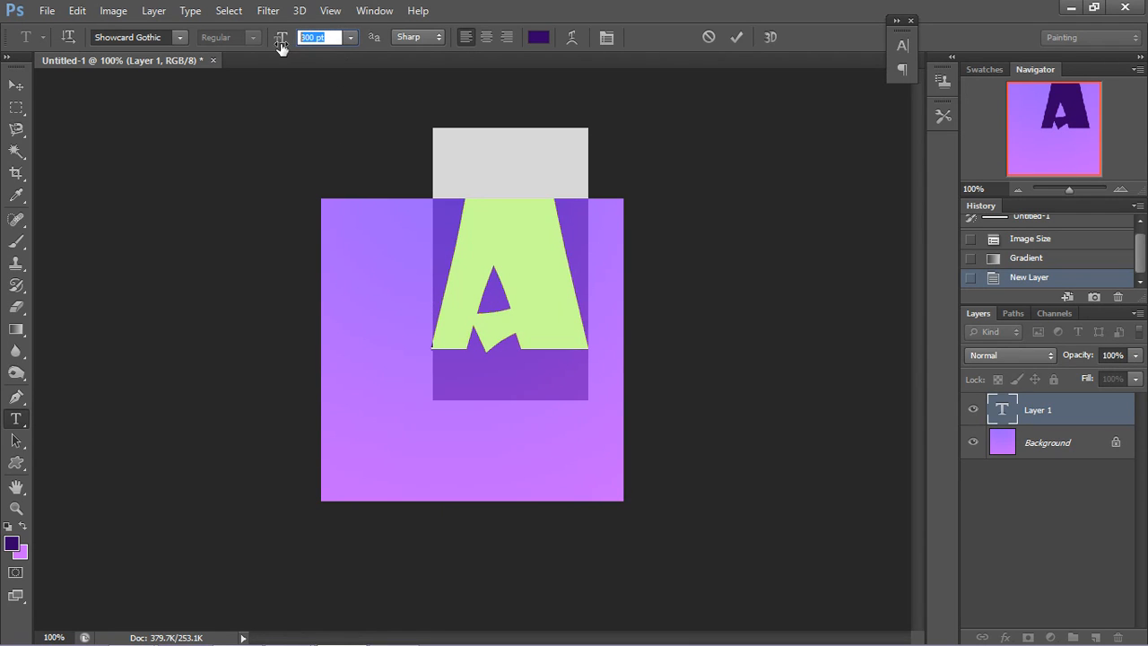
click(16, 84)
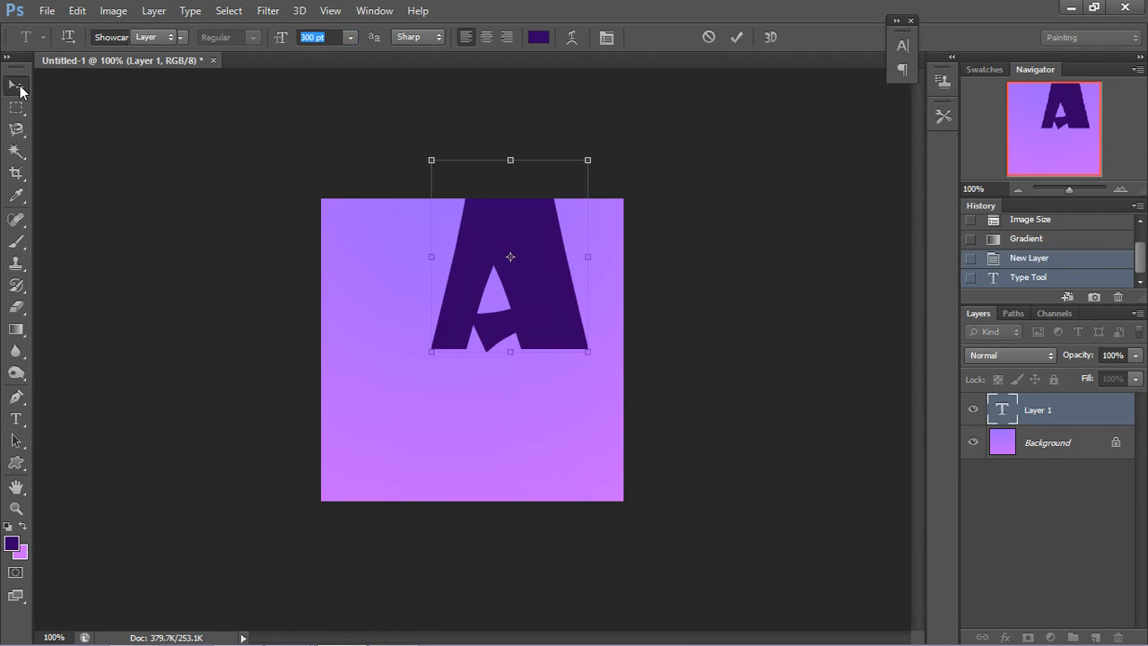
drag(469, 297, 441, 386)
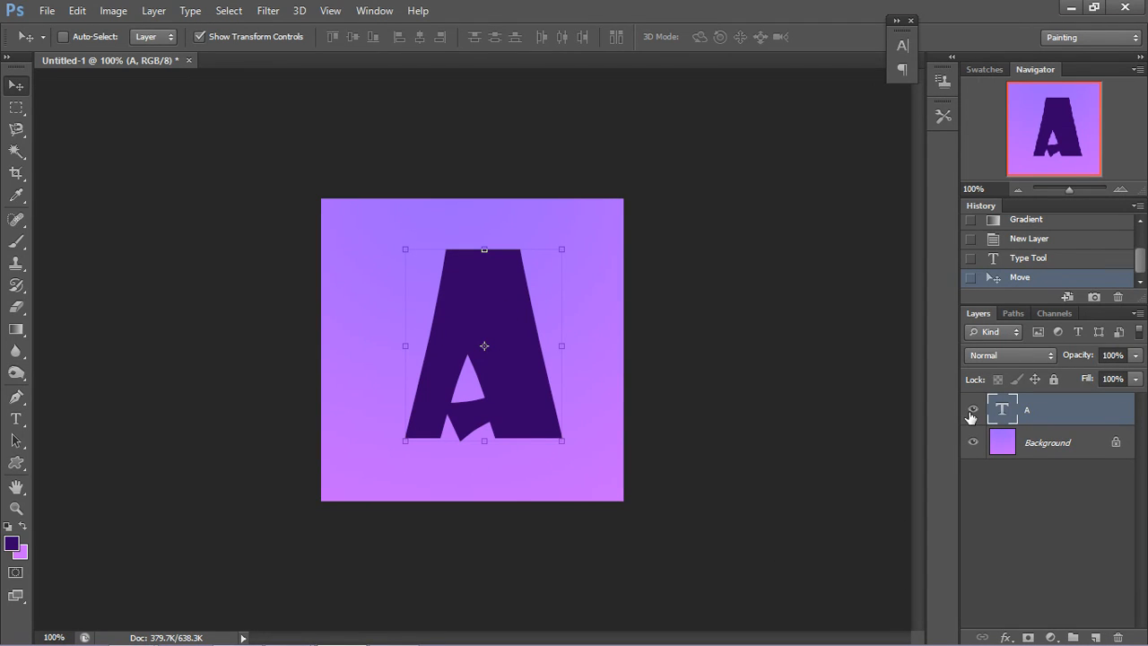
Step: Add a new empty layer above the letter A and hide the A text layer
click(1095, 637)
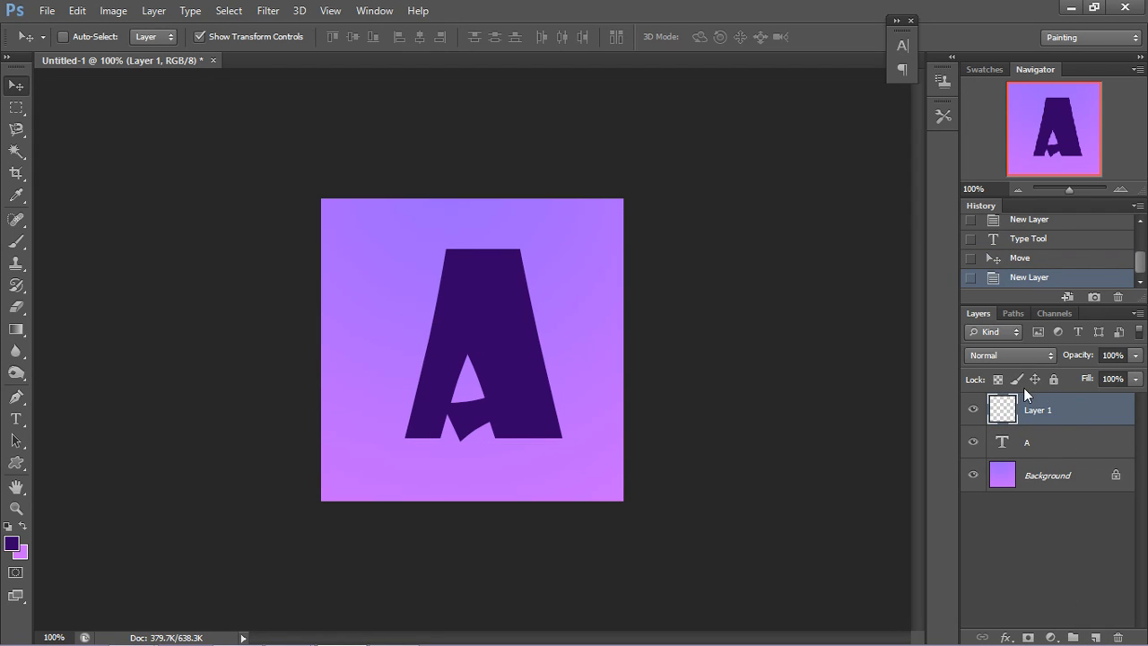
click(972, 441)
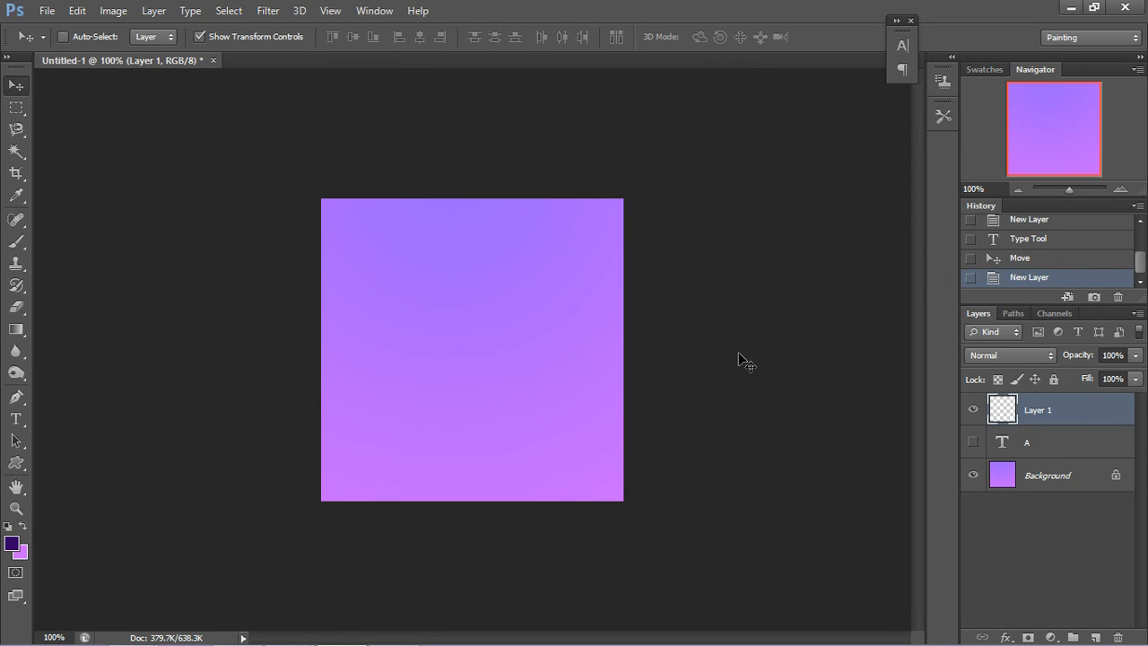
Step: Place the letter R on the new empty layer in Showcard Gothic at 300 pt
click(17, 418)
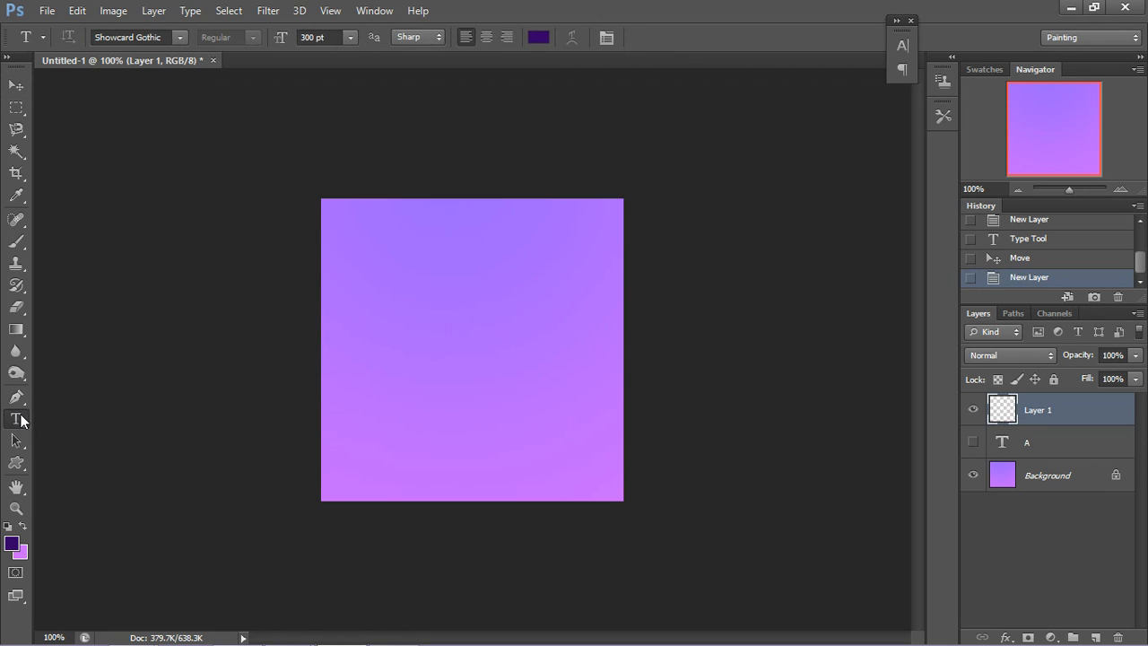
click(441, 327)
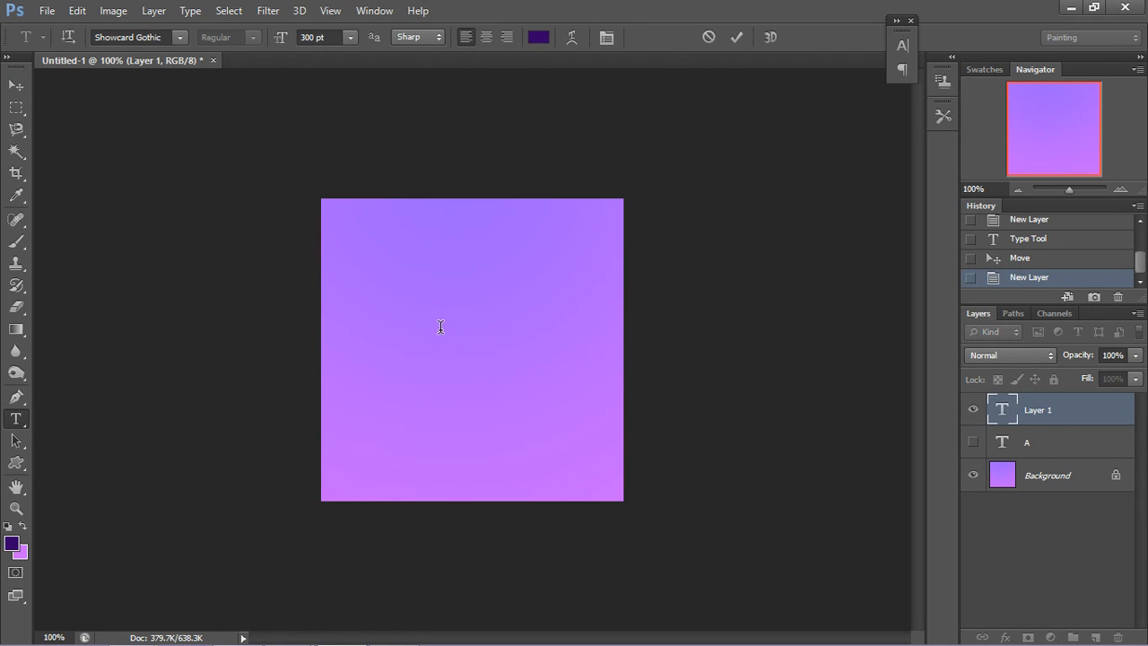
text(R)
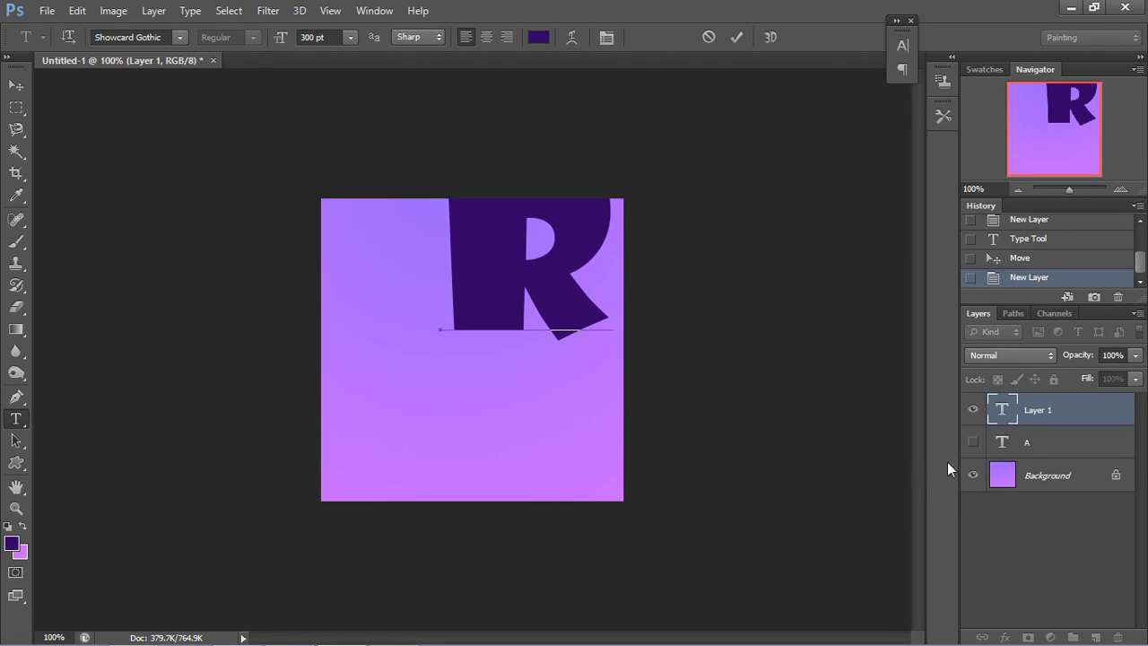
Step: Show the A text layer as a guide and move the letter R over the letter A
click(972, 442)
click(971, 444)
click(971, 444)
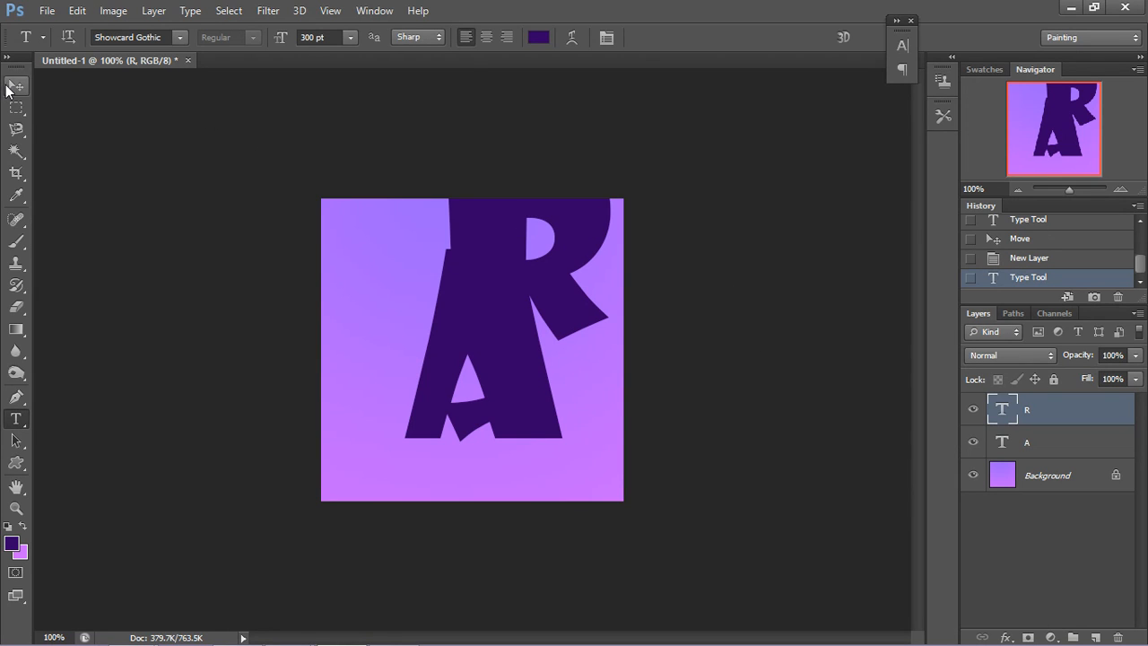
click(11, 88)
drag(500, 307, 461, 412)
Step: Hide the R and A text layers and add a new empty layer above them
right_click(974, 408)
key(Escape)
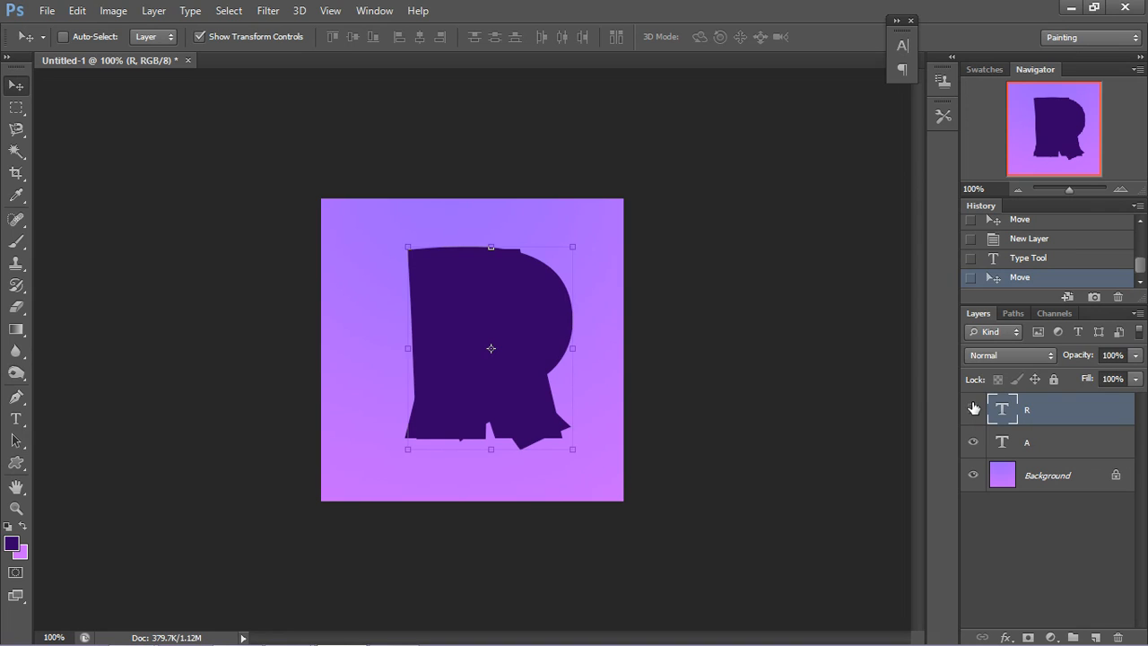
click(973, 408)
click(973, 441)
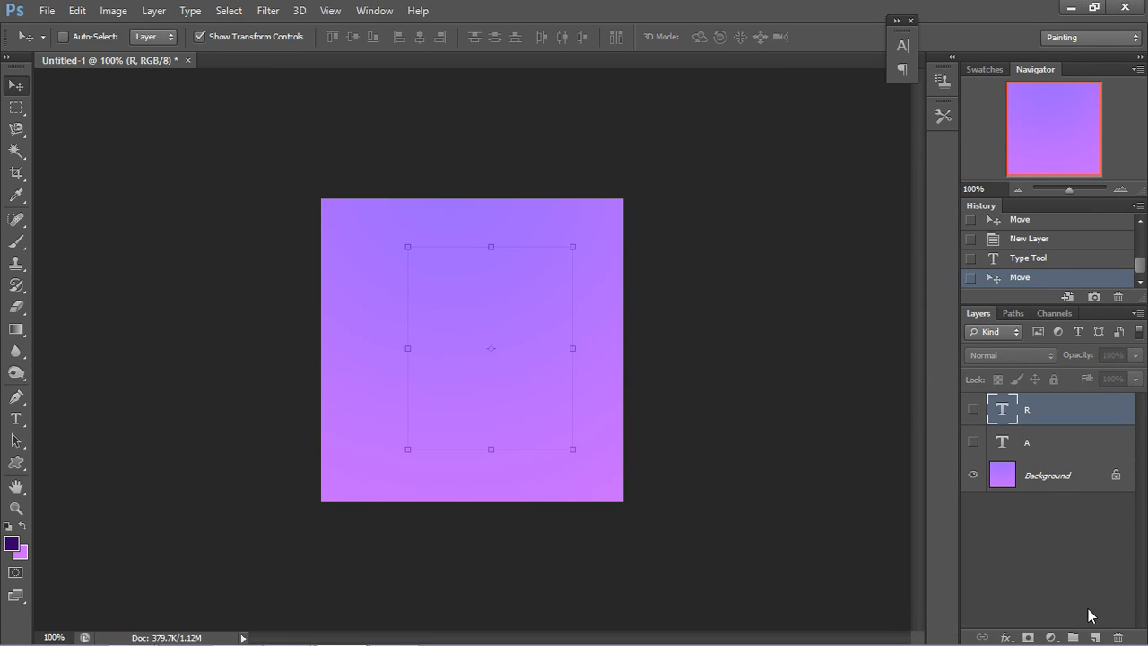
click(1095, 637)
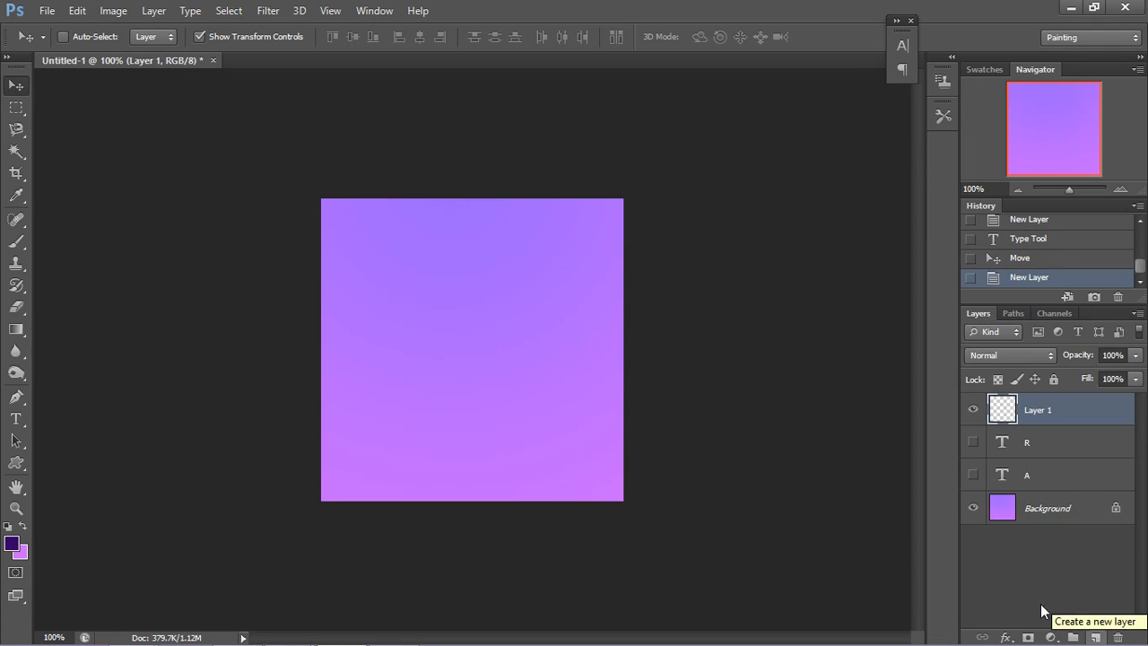
Step: Put the letter T on the new layer at 300 pt and move it over the letter R, with the R layer shown
click(20, 419)
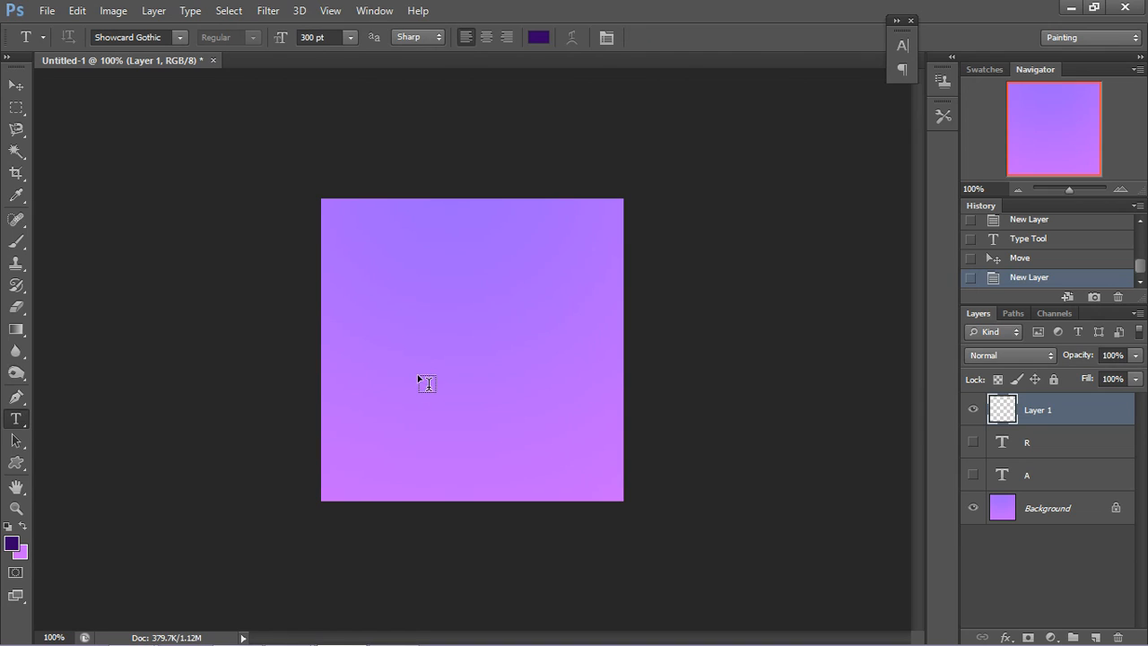
click(439, 369)
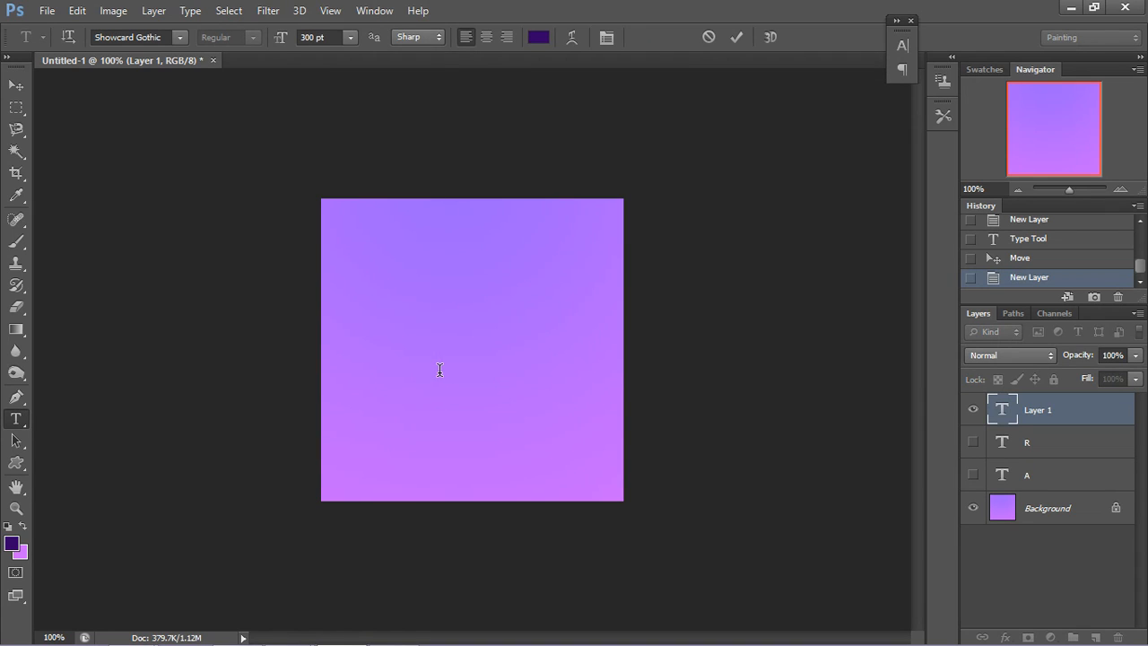
text(T)
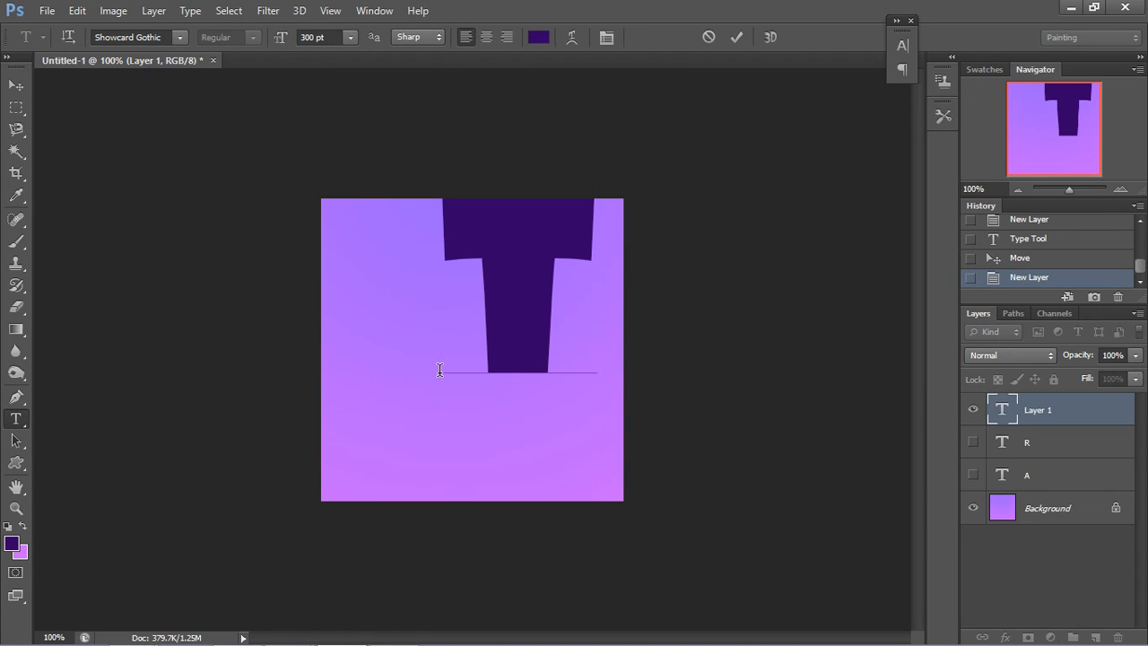
click(972, 442)
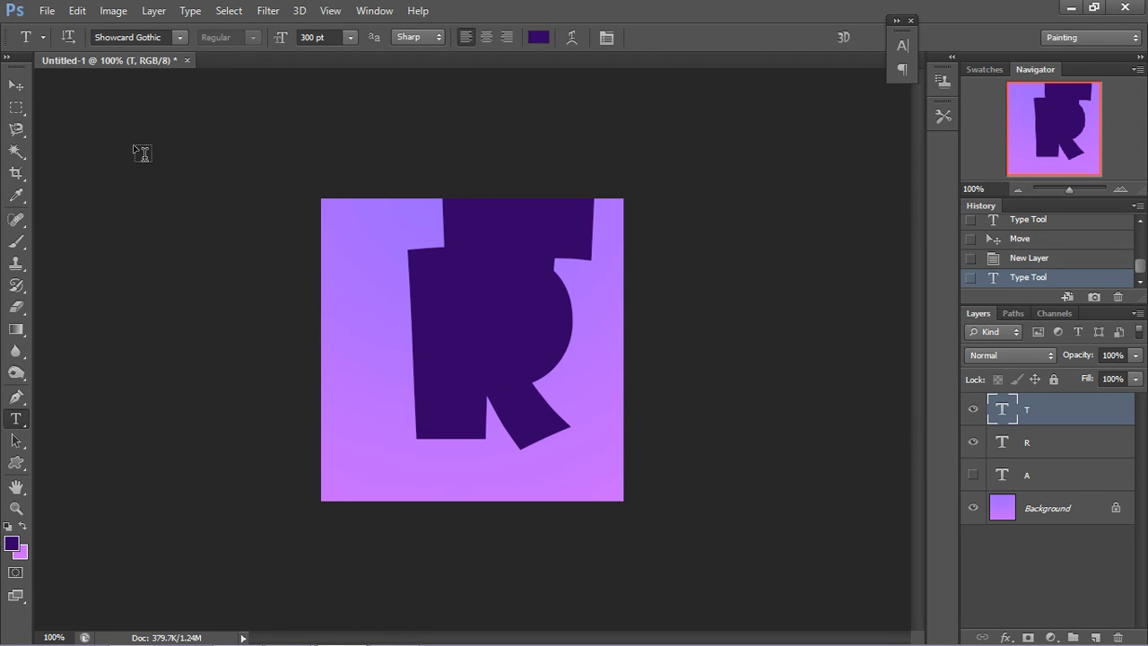
click(15, 84)
drag(482, 259, 456, 333)
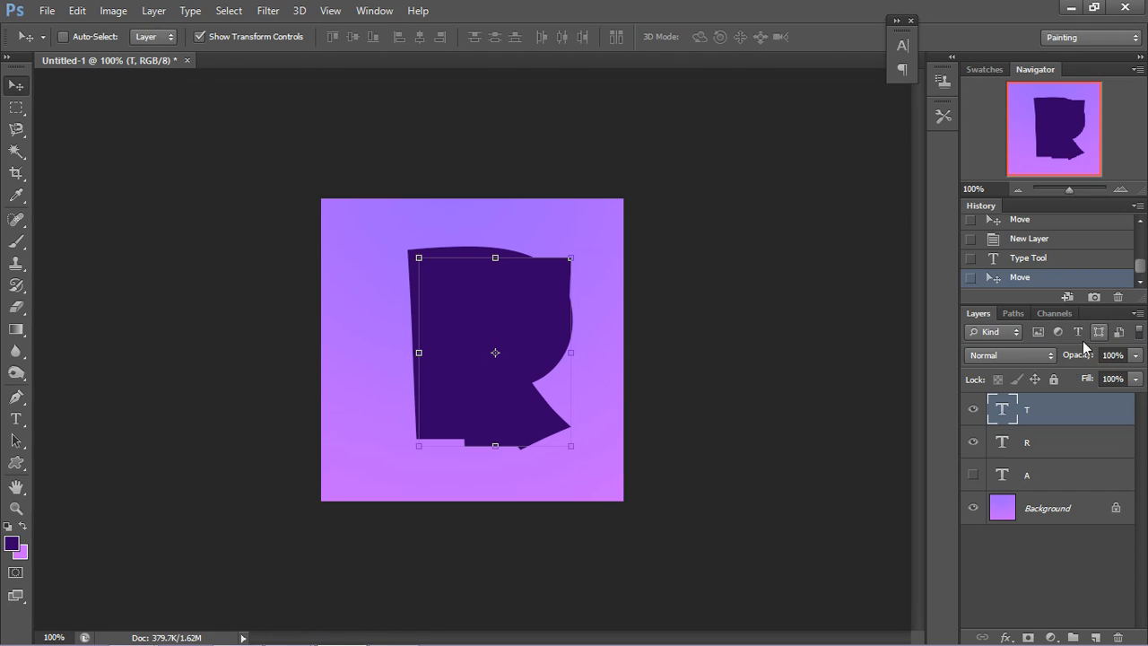
Step: Hide the T and R text layers so only the gradient background is shown
right_click(977, 408)
key(Escape)
click(977, 408)
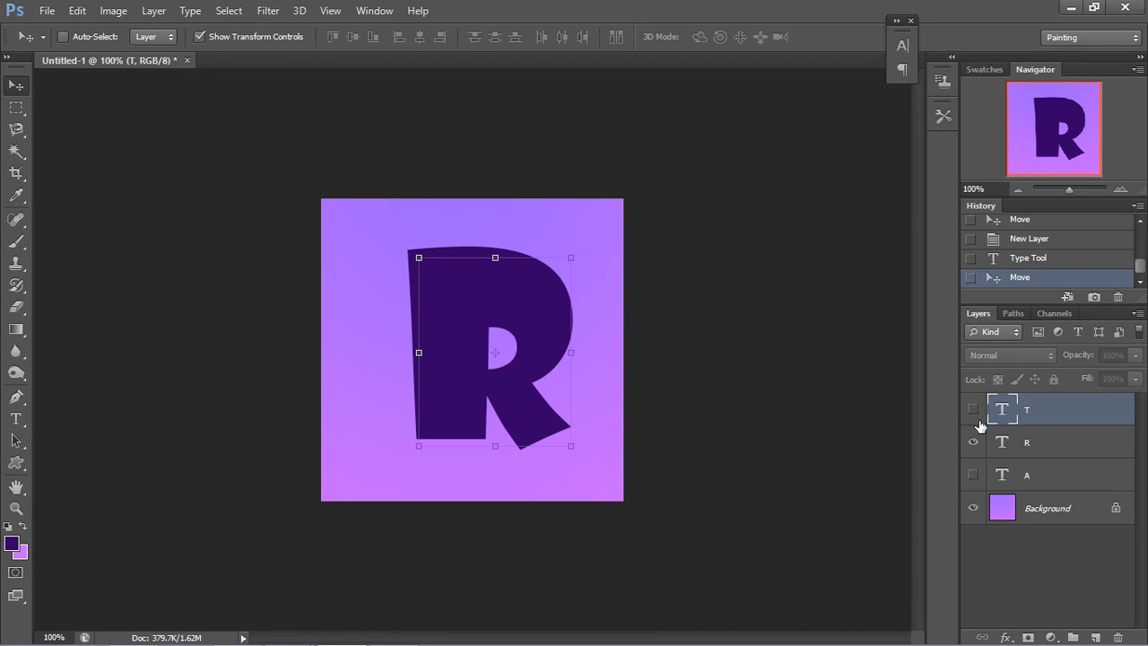
right_click(977, 440)
key(Escape)
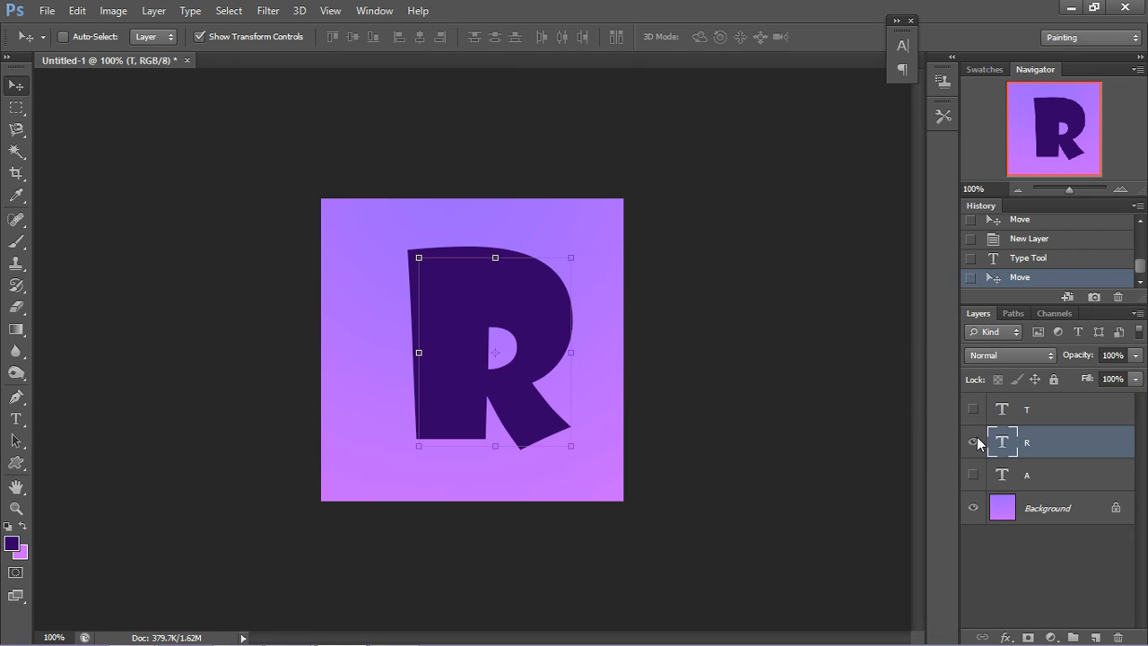
click(977, 441)
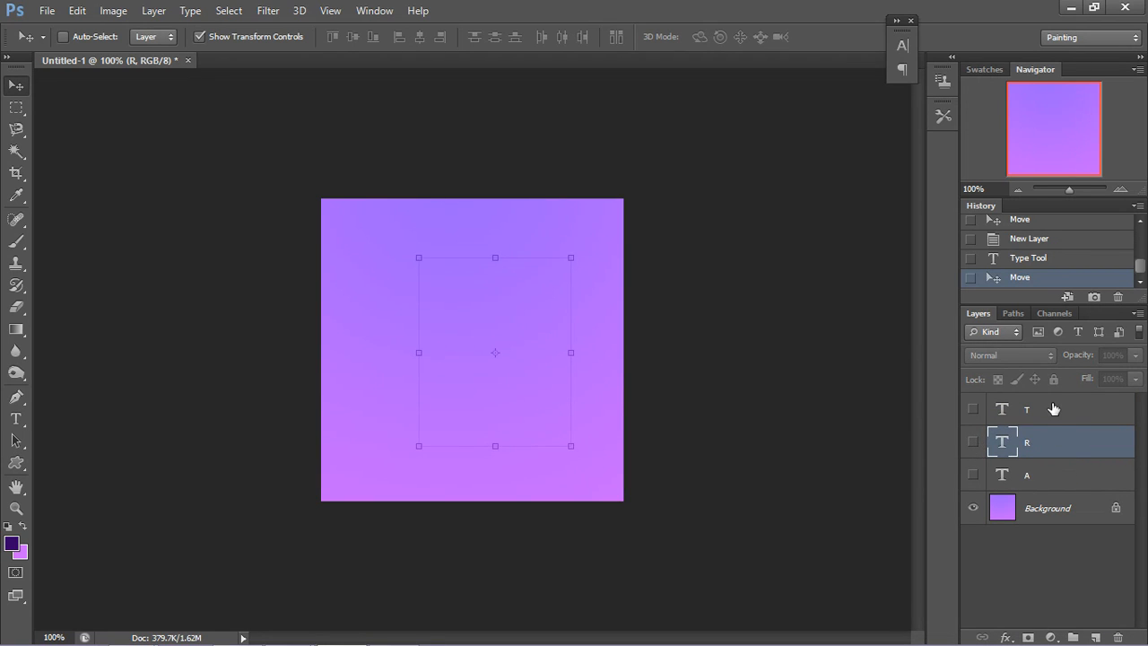
right_click(866, 368)
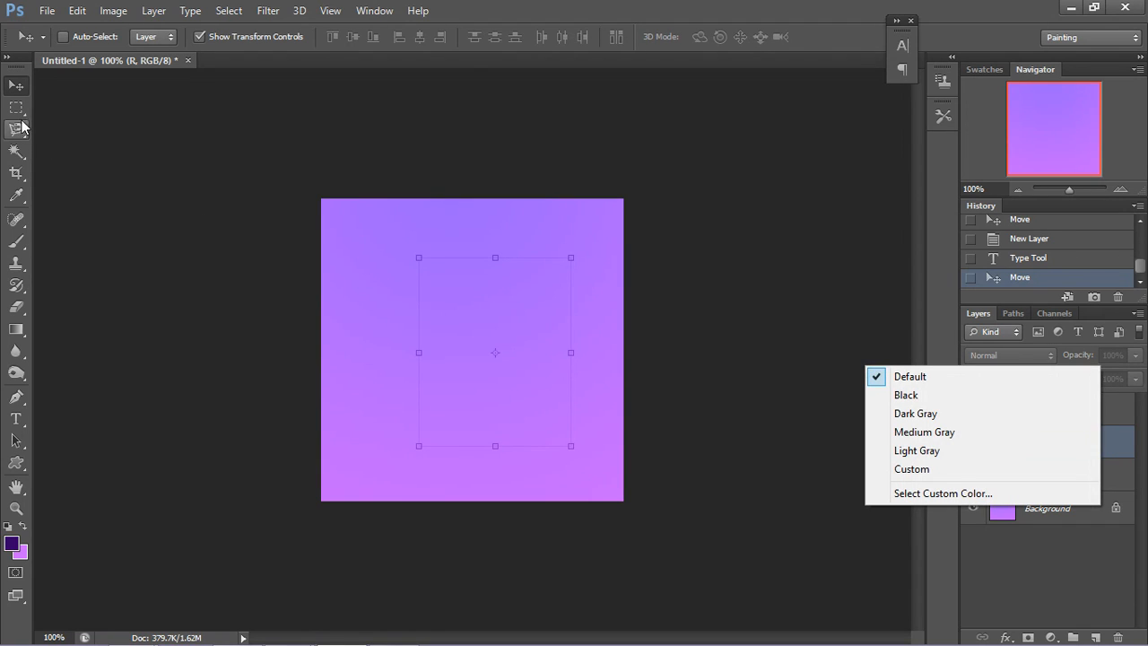
click(21, 116)
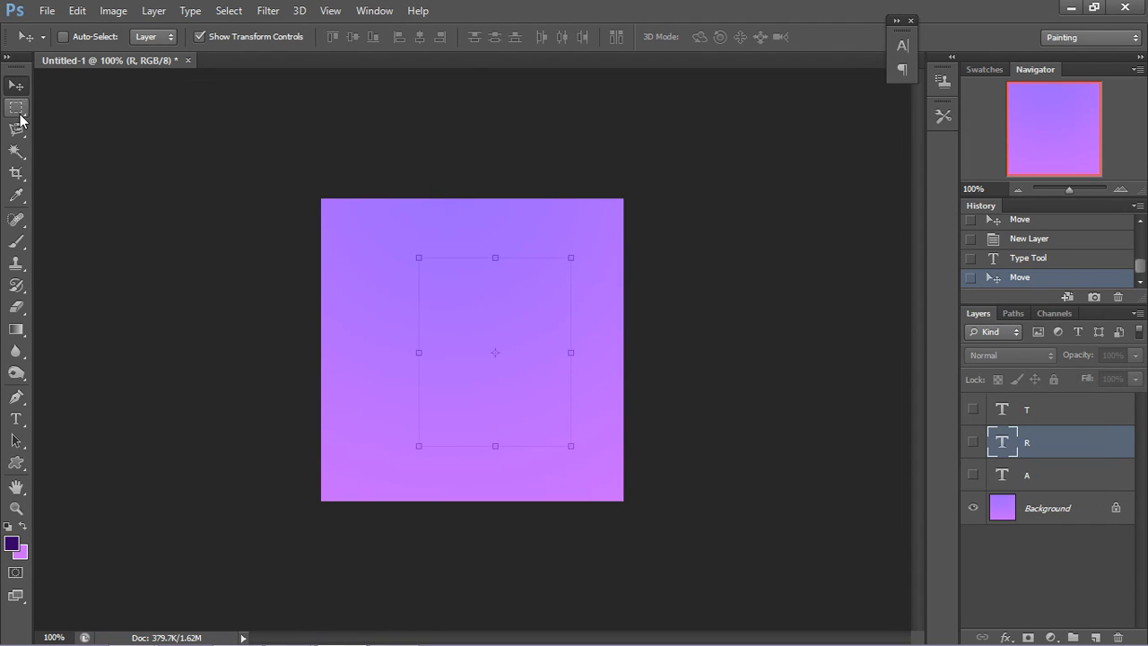
Step: Show the Timeline and create a frame animation in it
click(371, 10)
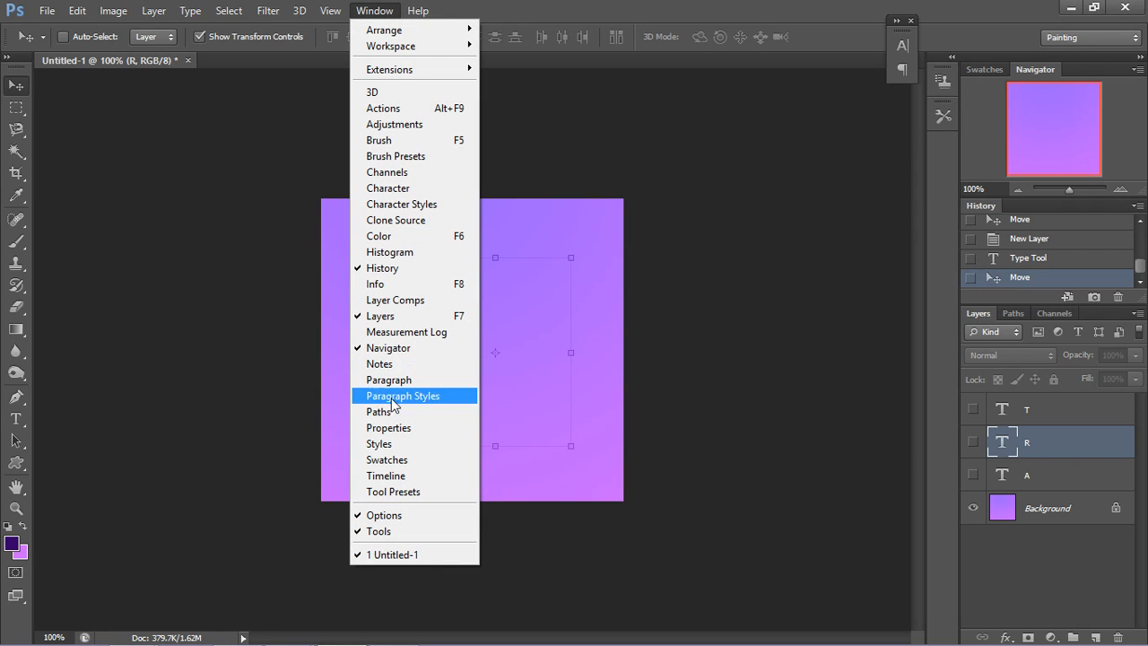
click(396, 476)
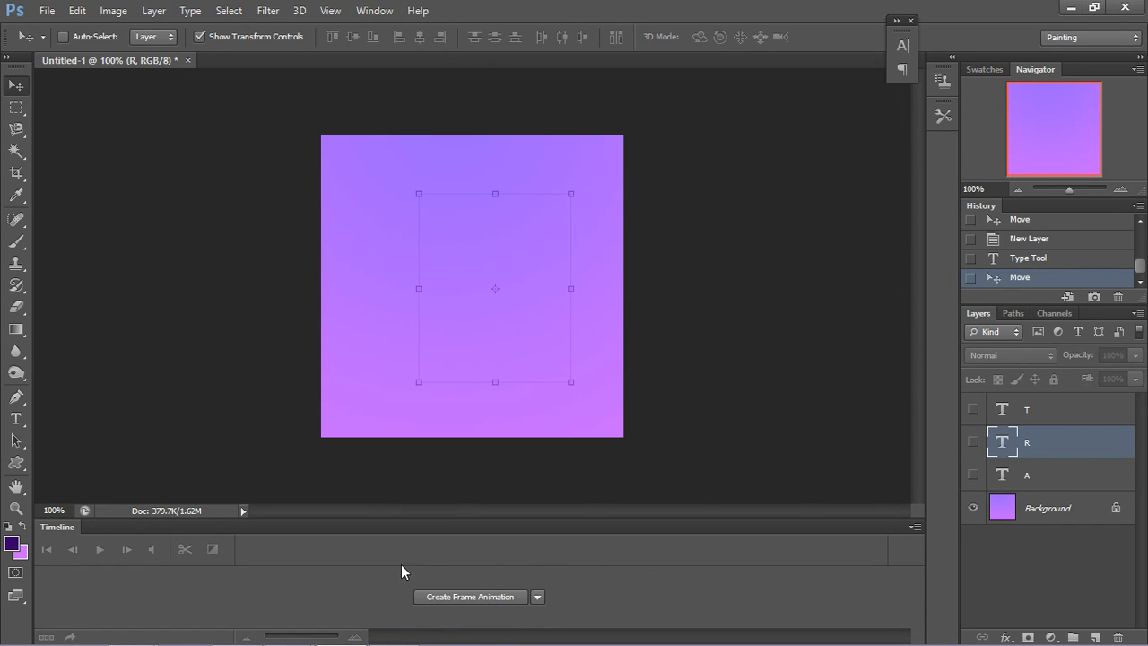
click(537, 596)
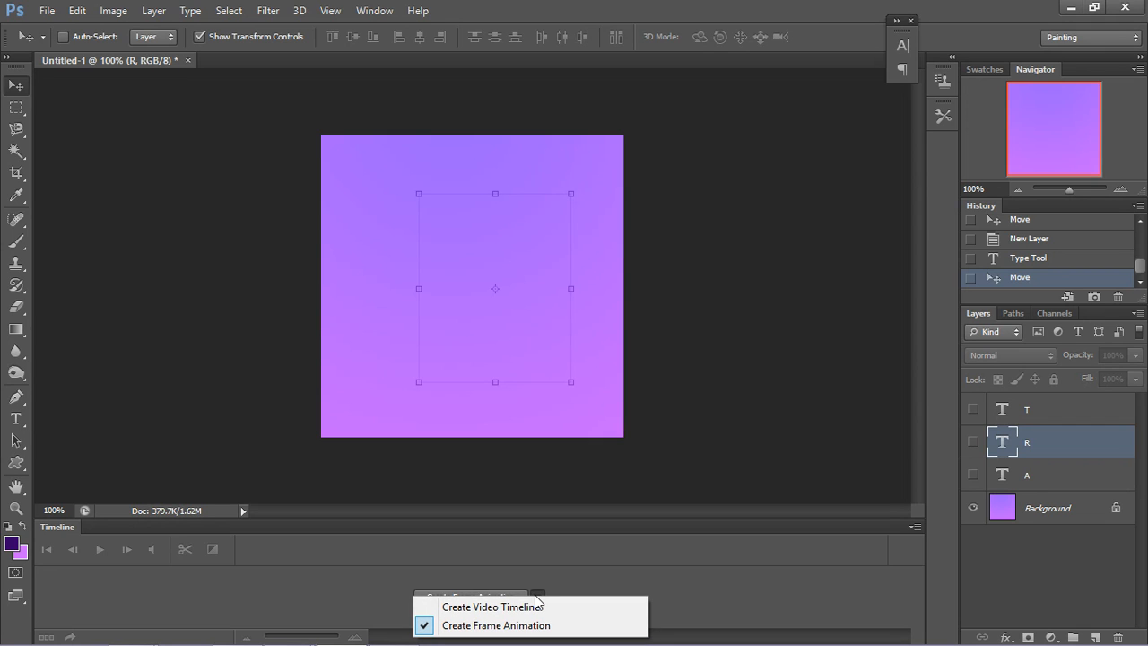
click(534, 608)
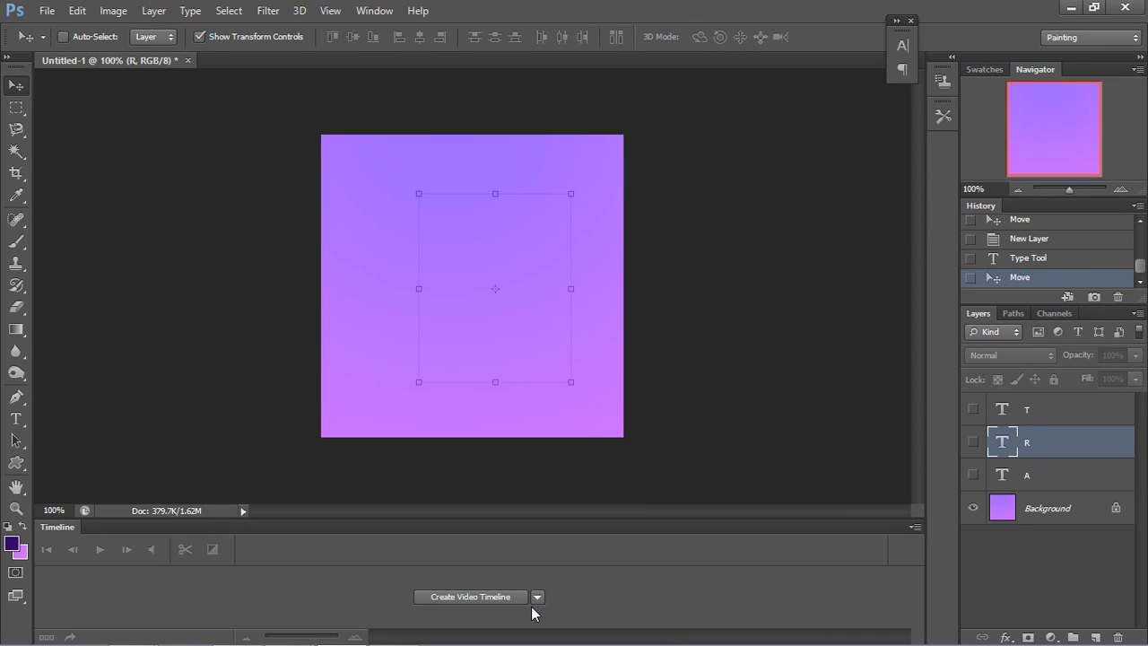
click(536, 597)
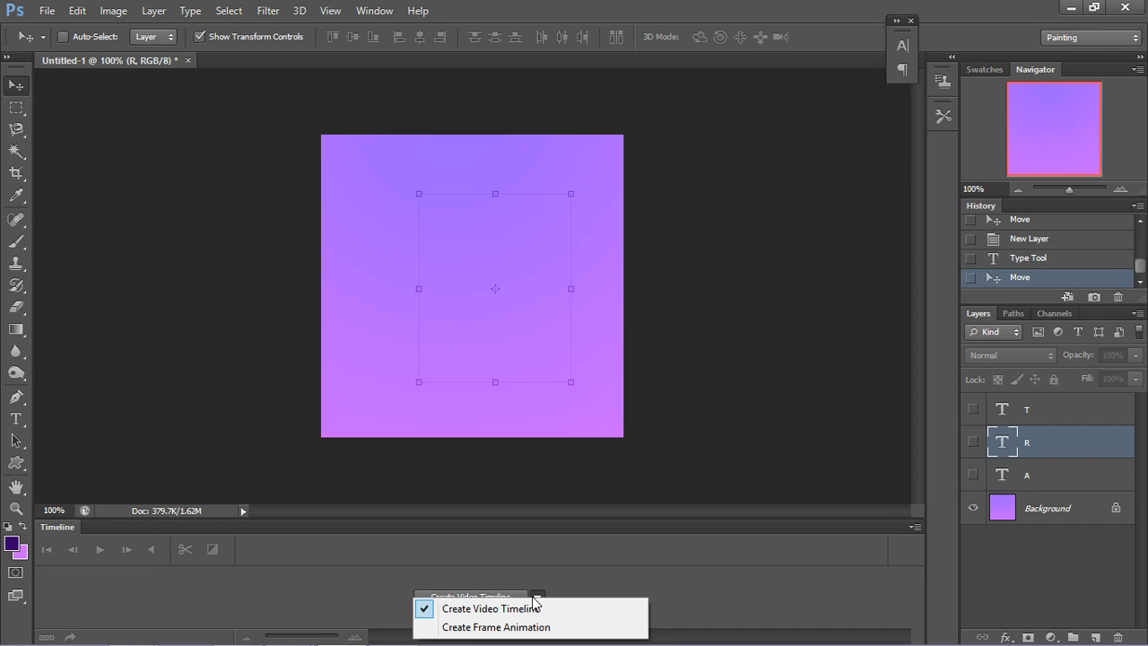
click(530, 627)
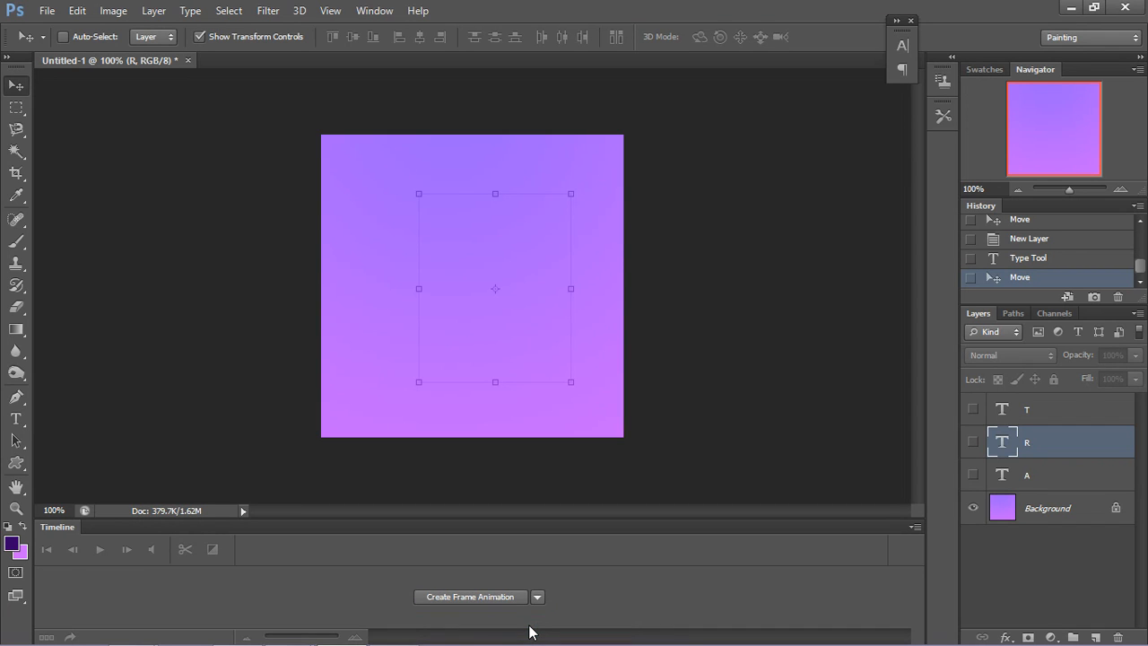
click(497, 599)
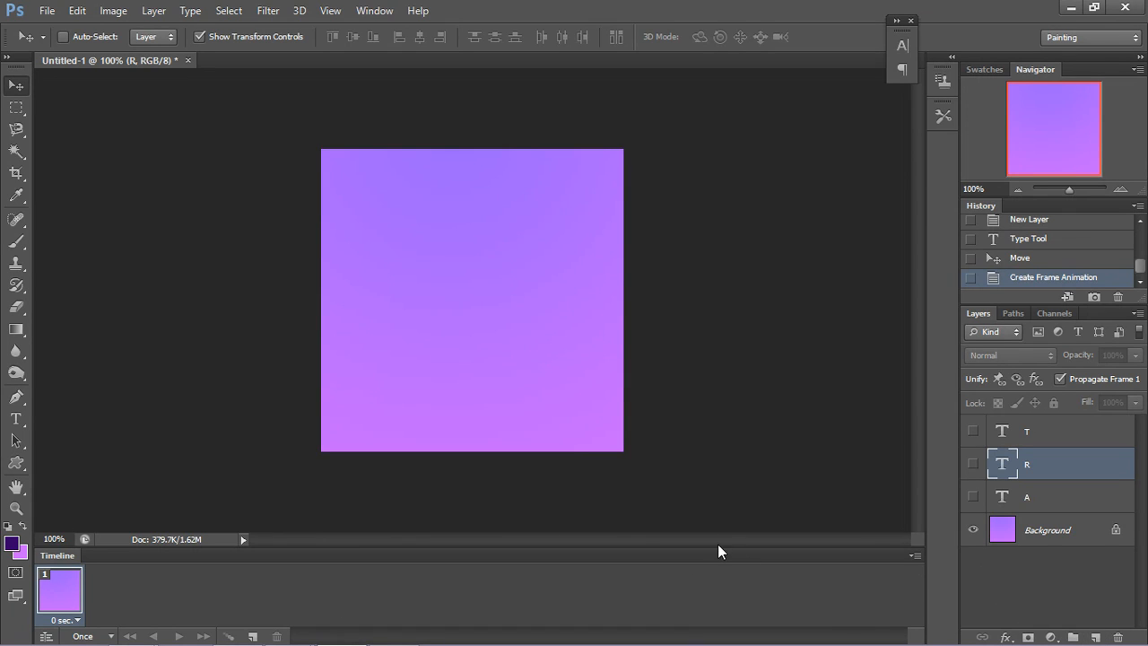
Step: Add a second animation frame showing the letter A and a third frame showing only the letter R
click(253, 636)
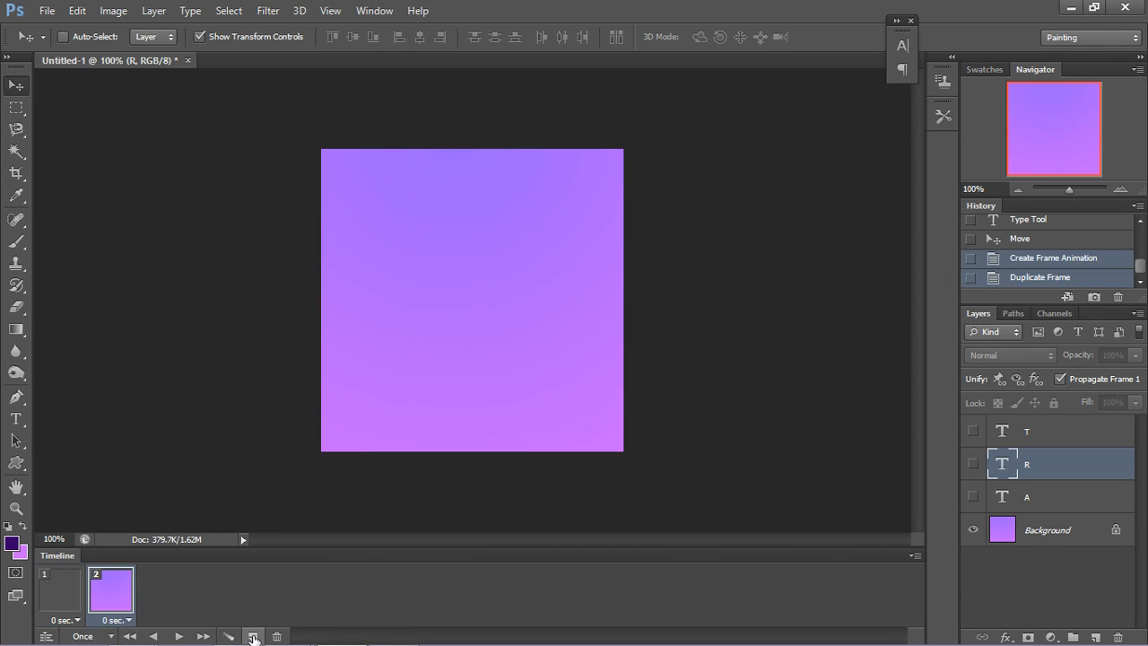
click(973, 497)
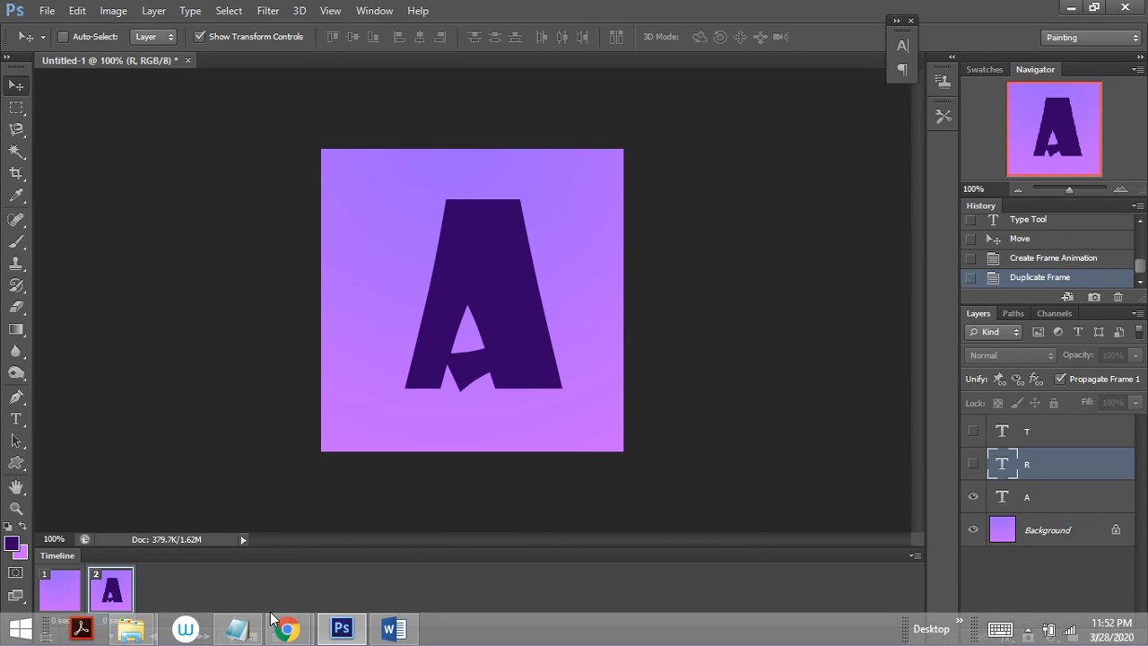
click(252, 637)
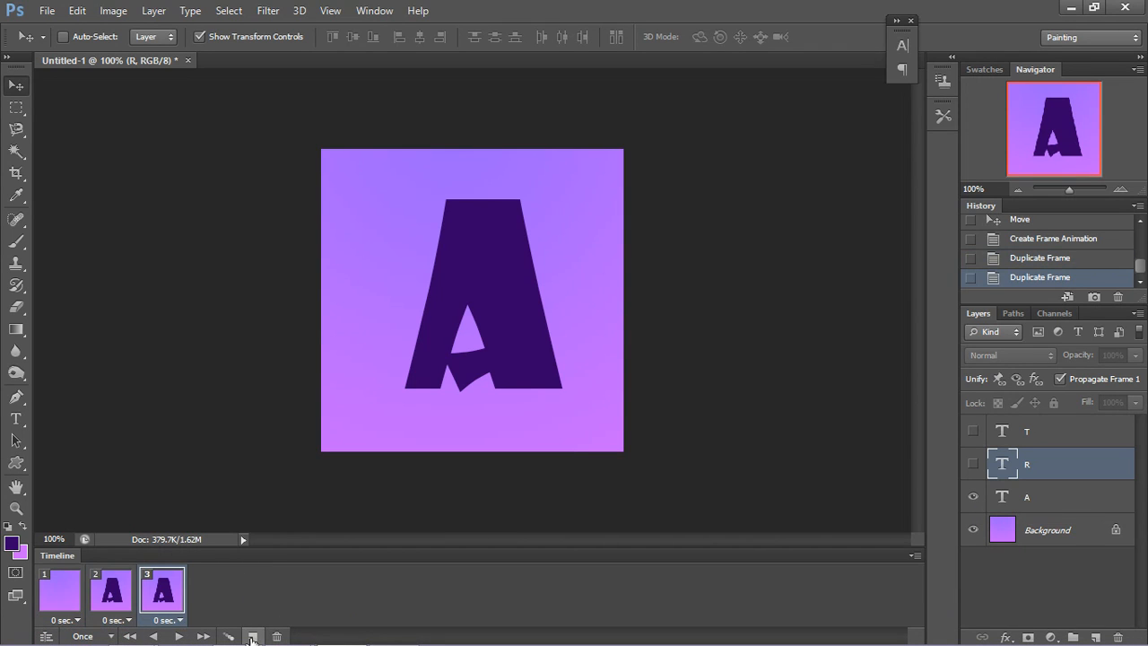
right_click(967, 496)
right_click(972, 501)
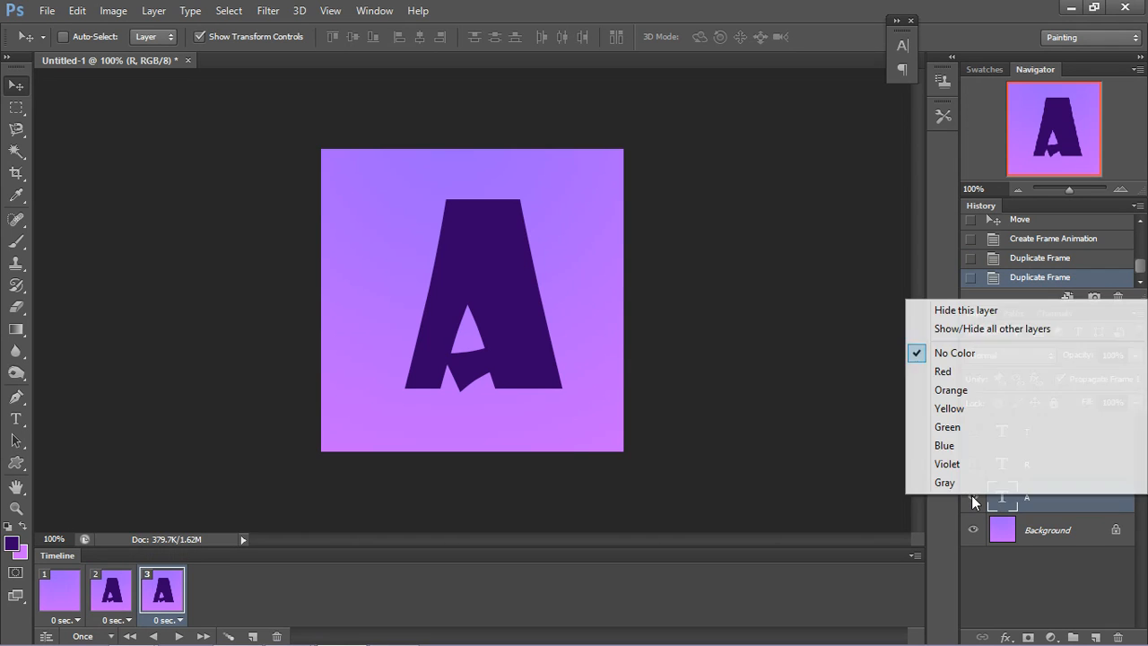
click(971, 498)
click(971, 495)
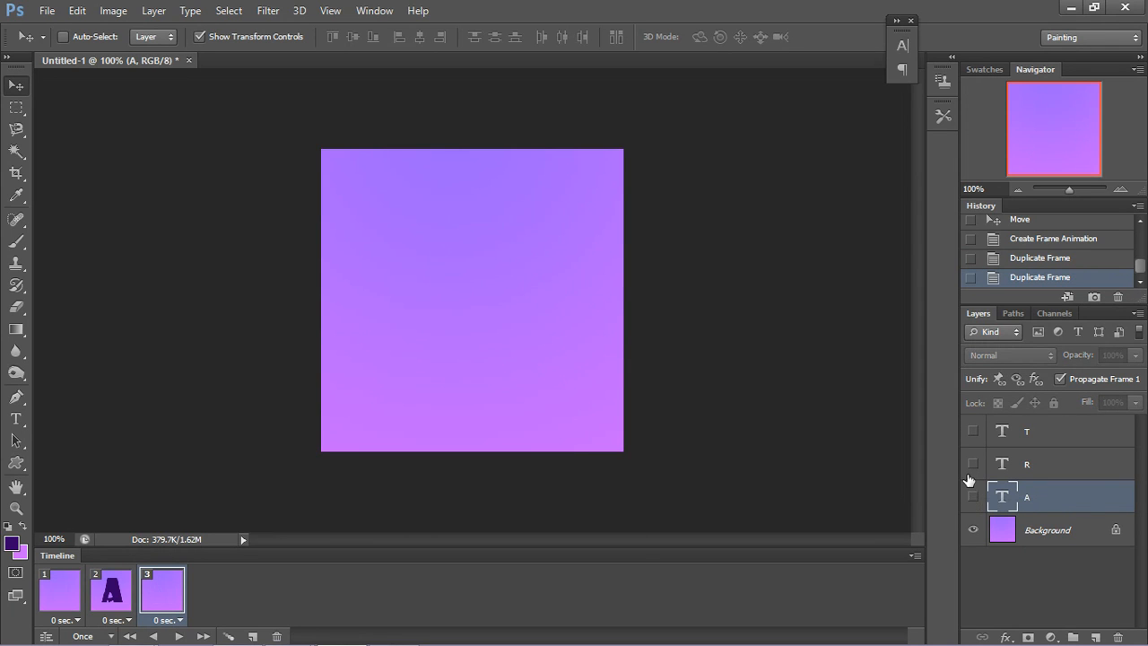
click(970, 466)
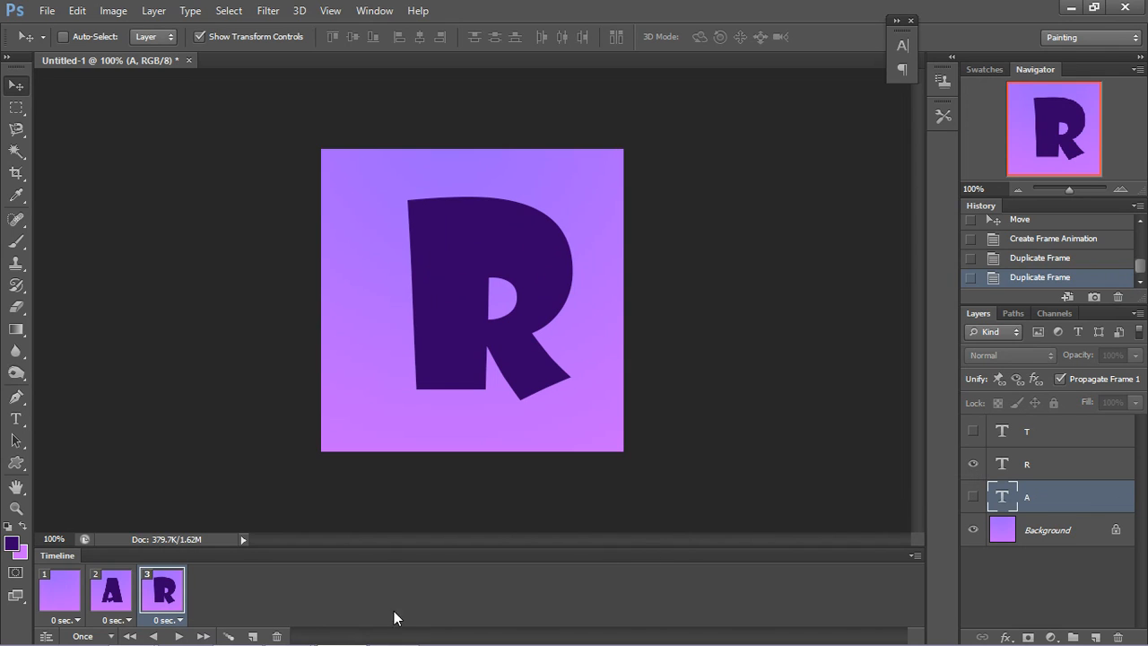
Step: Add a fourth animation frame that shows the letter T instead of R
click(254, 636)
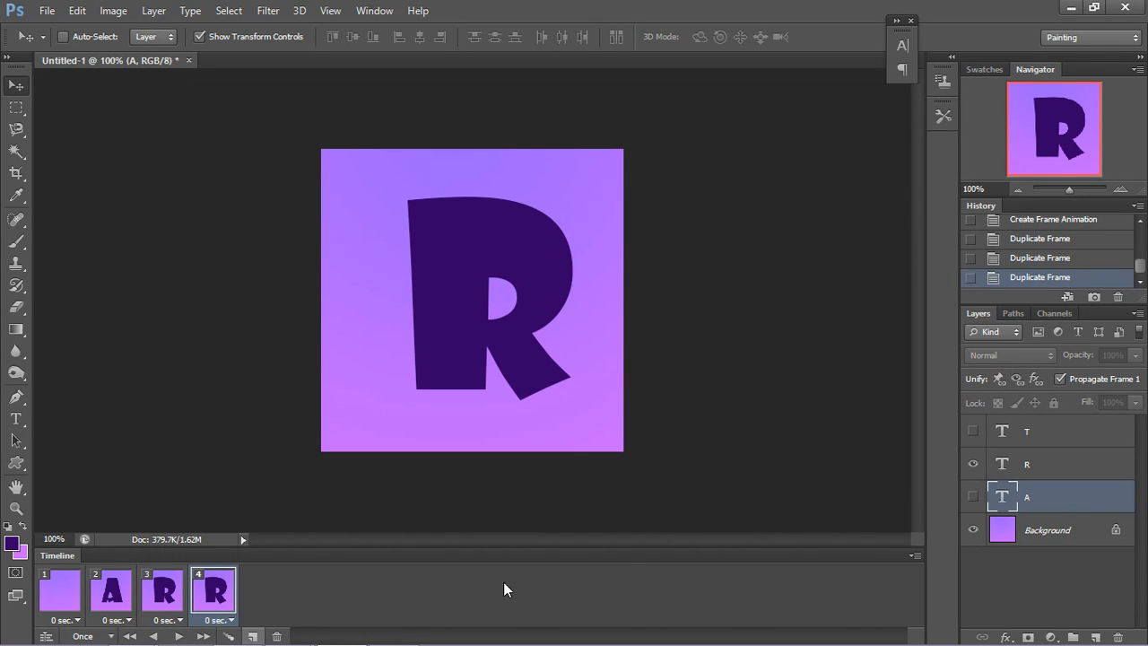
click(972, 465)
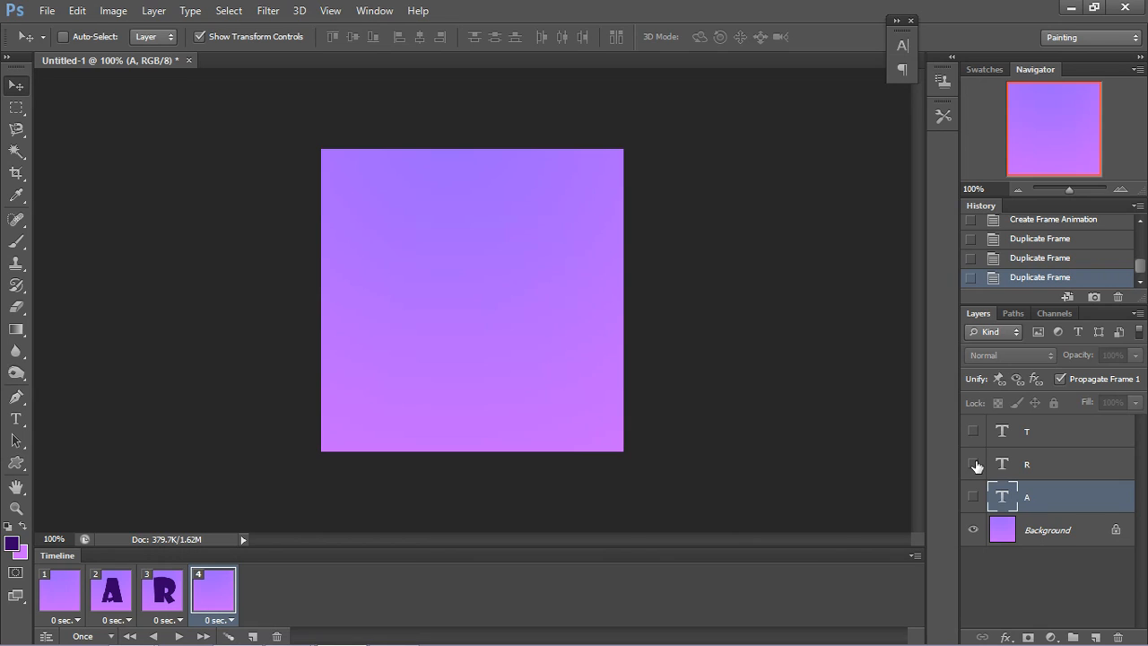
click(972, 432)
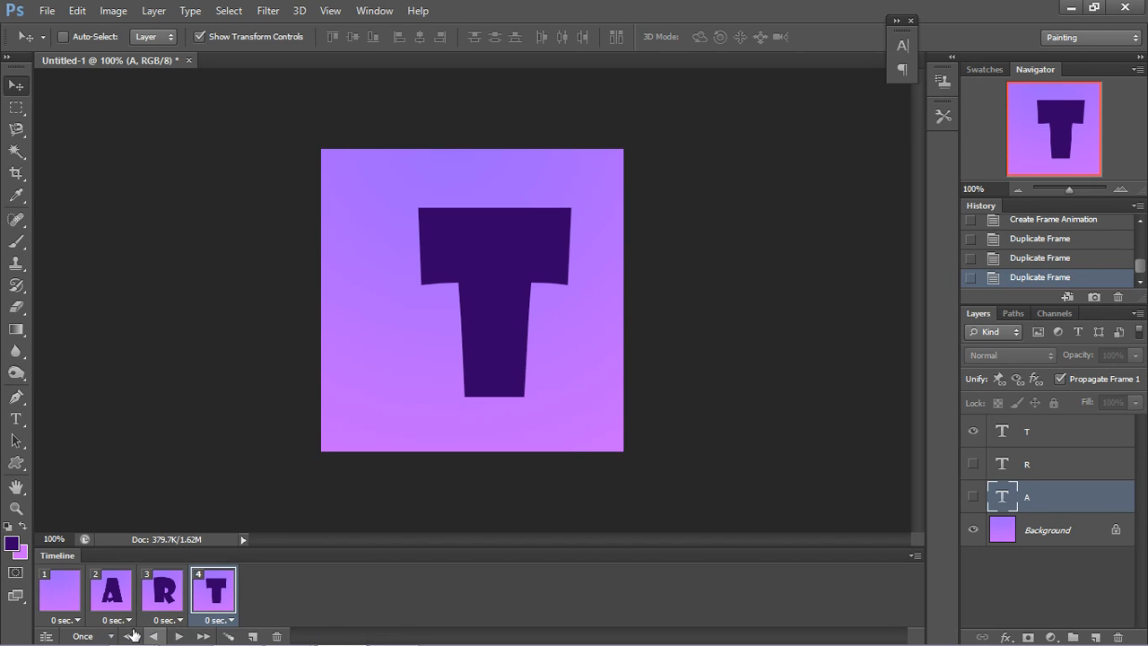
Step: Play the animation from the first frame to preview it
click(72, 609)
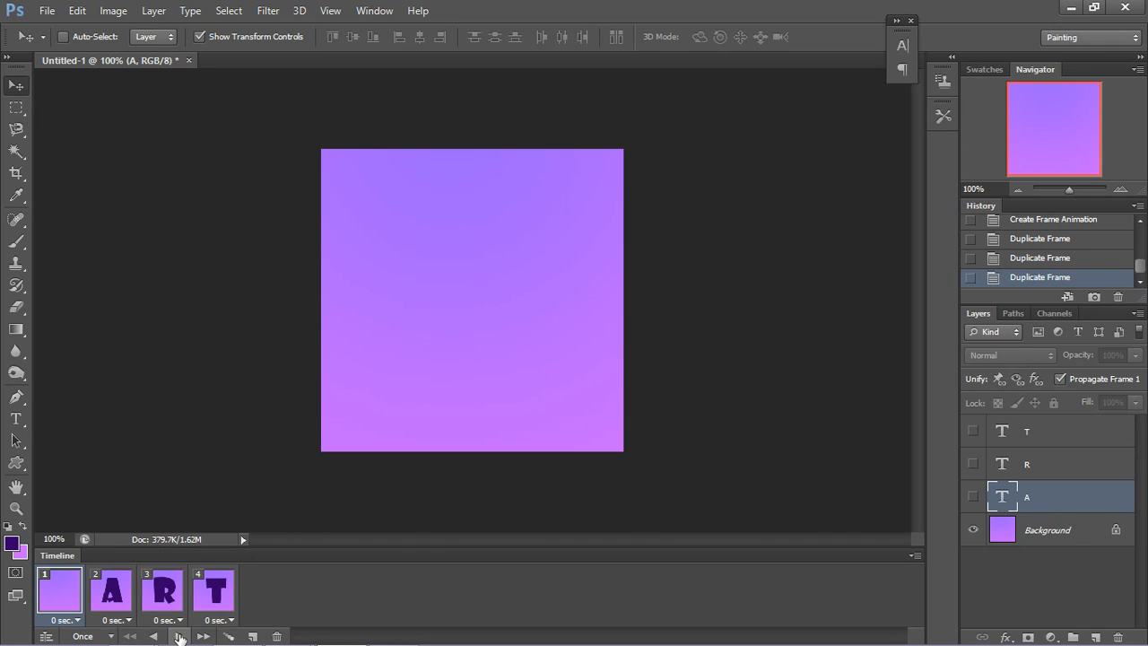
click(179, 636)
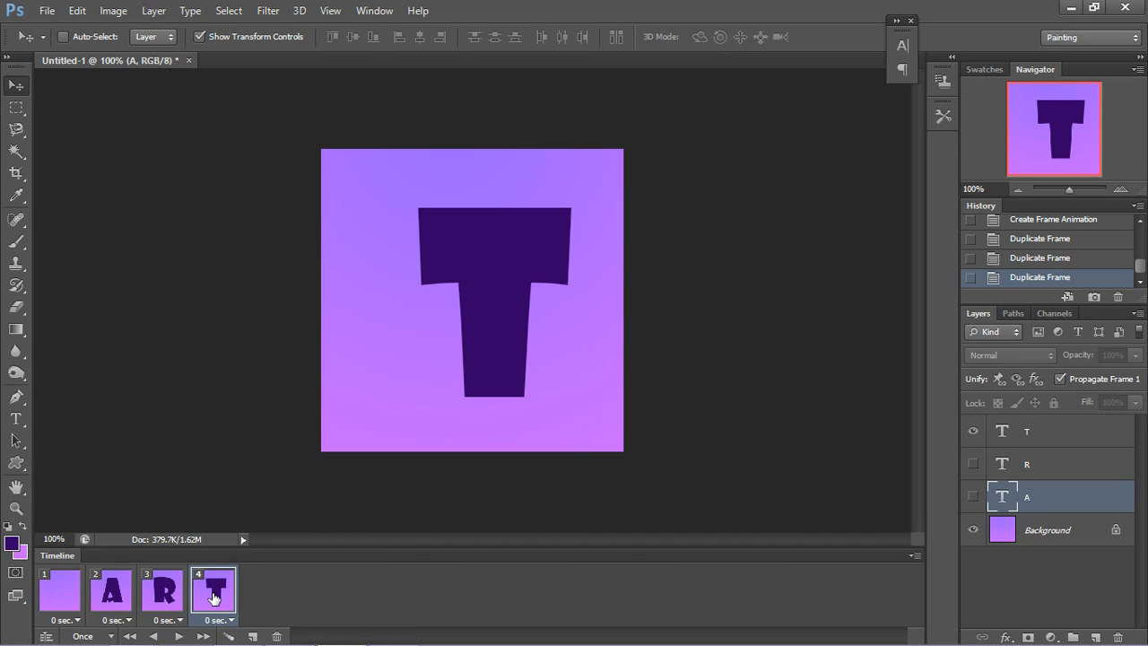
Step: Set the delay of all four animation frames to 0.5 seconds and make the animation loop forever
shift+click(67, 600)
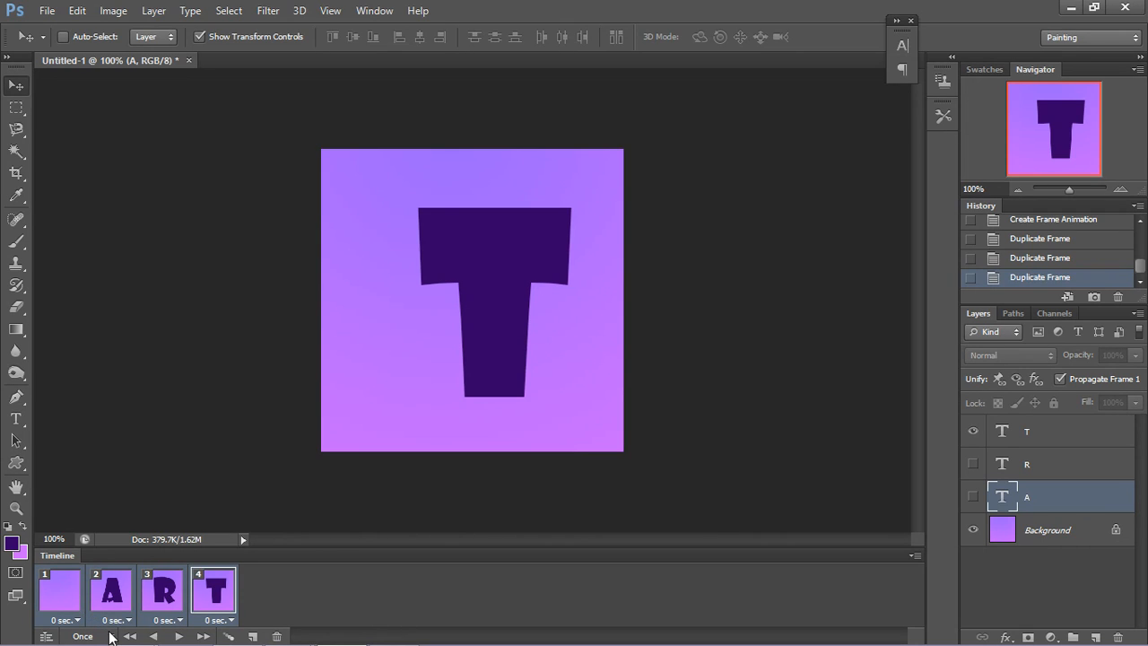
click(71, 620)
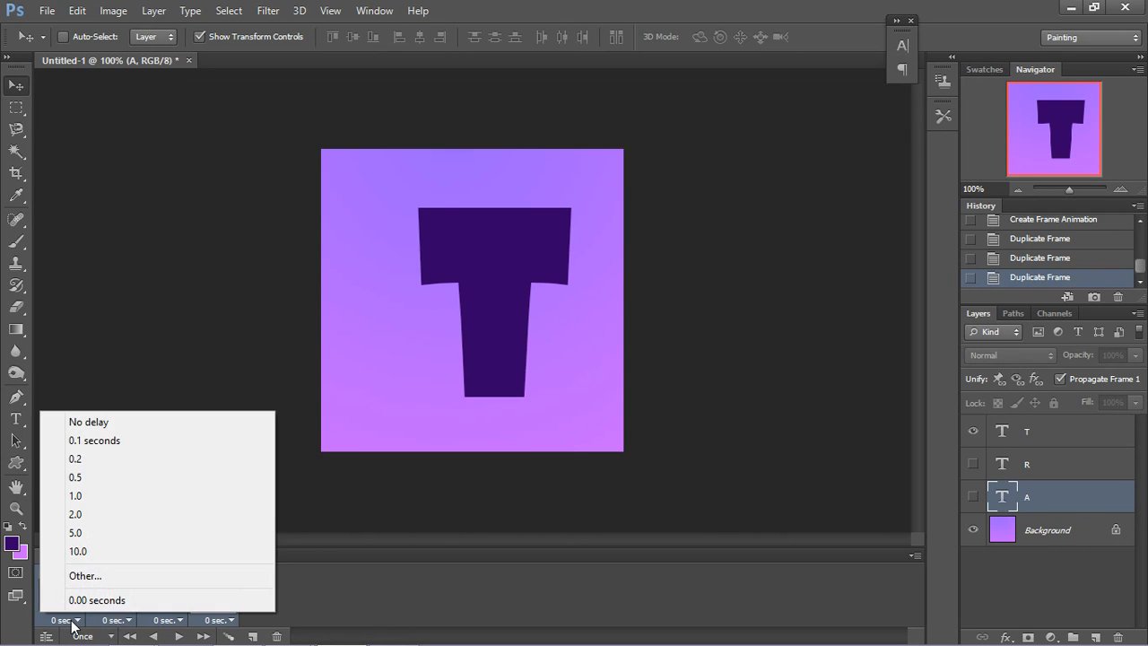
click(70, 479)
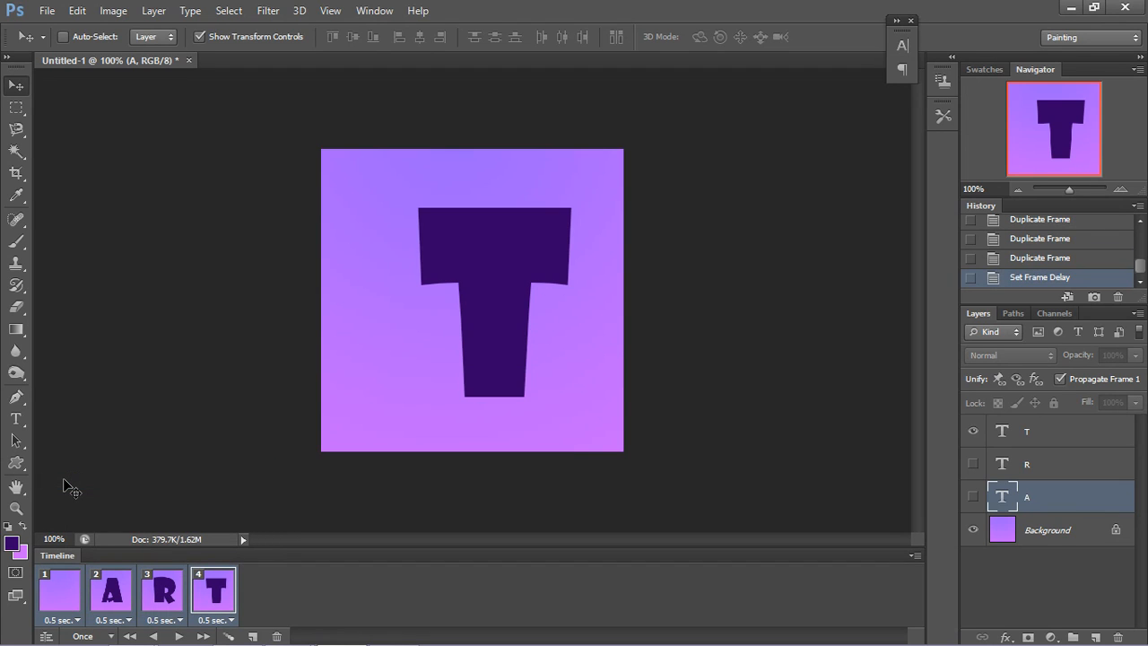
click(106, 632)
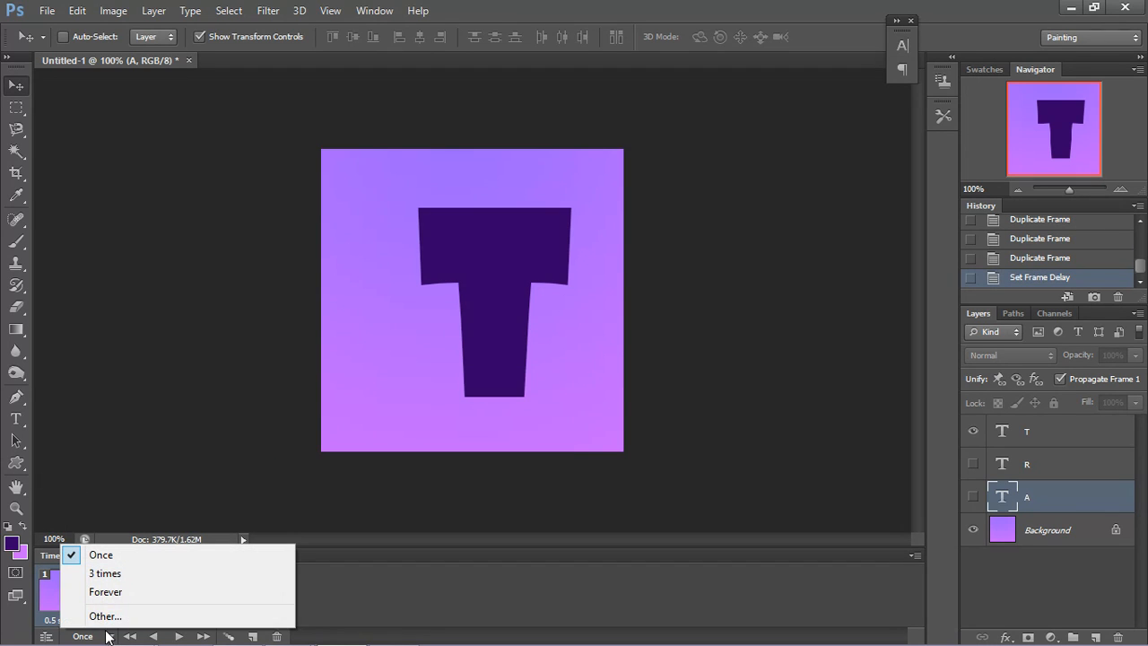
click(101, 592)
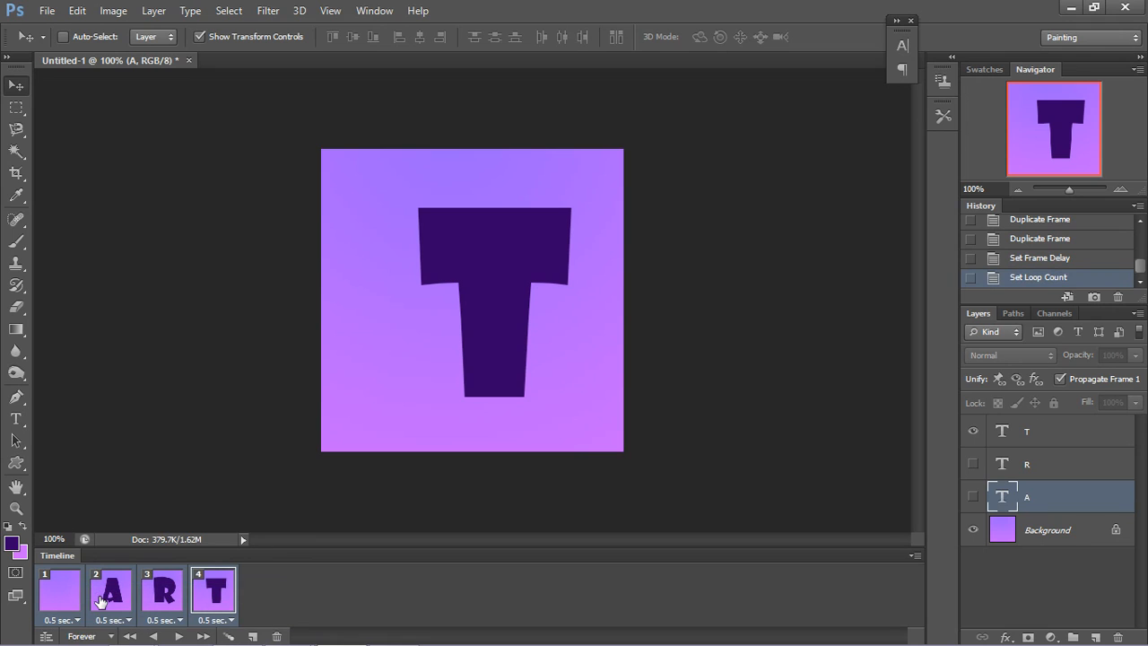
Step: Preview the looping animation, stop it, and return to the first frame
click(179, 636)
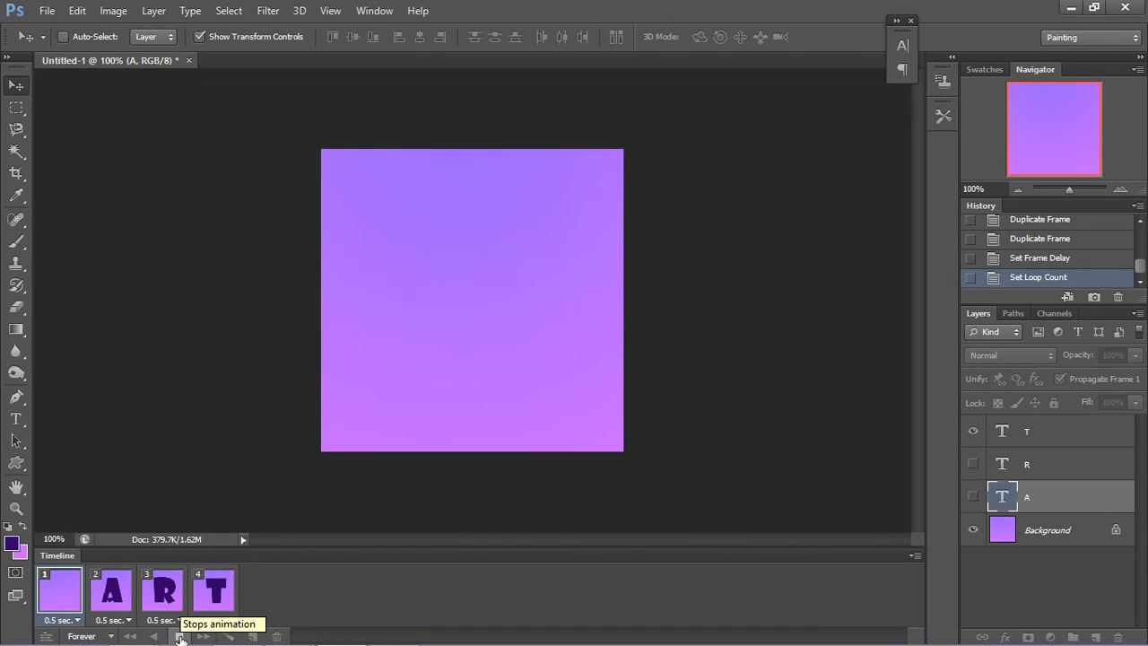
click(180, 636)
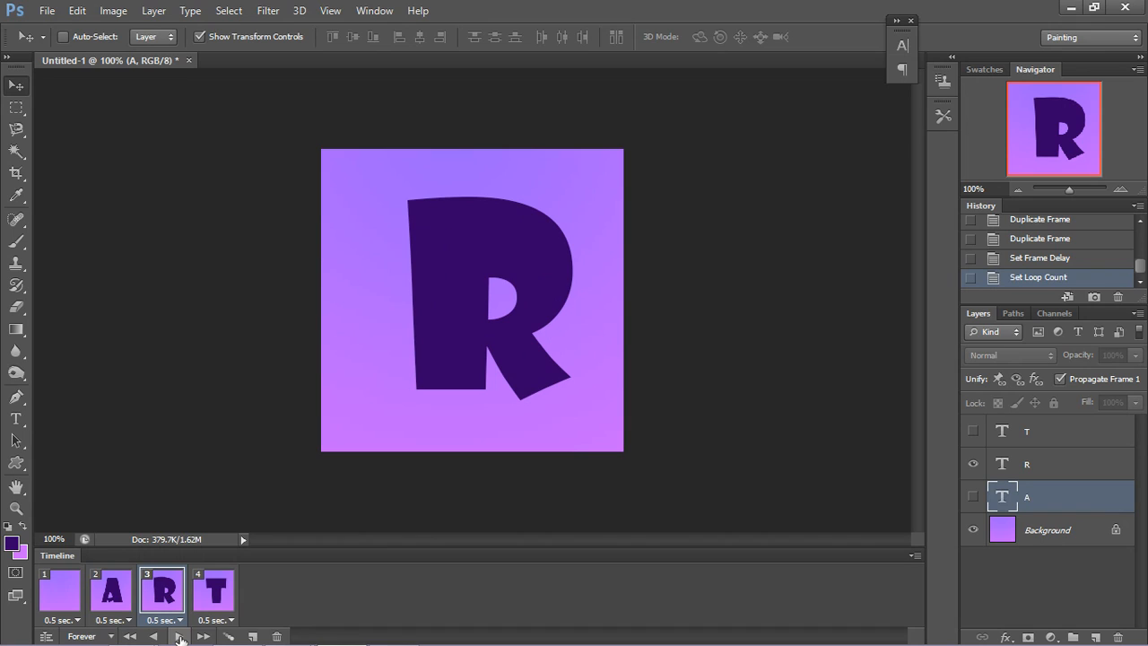
click(75, 603)
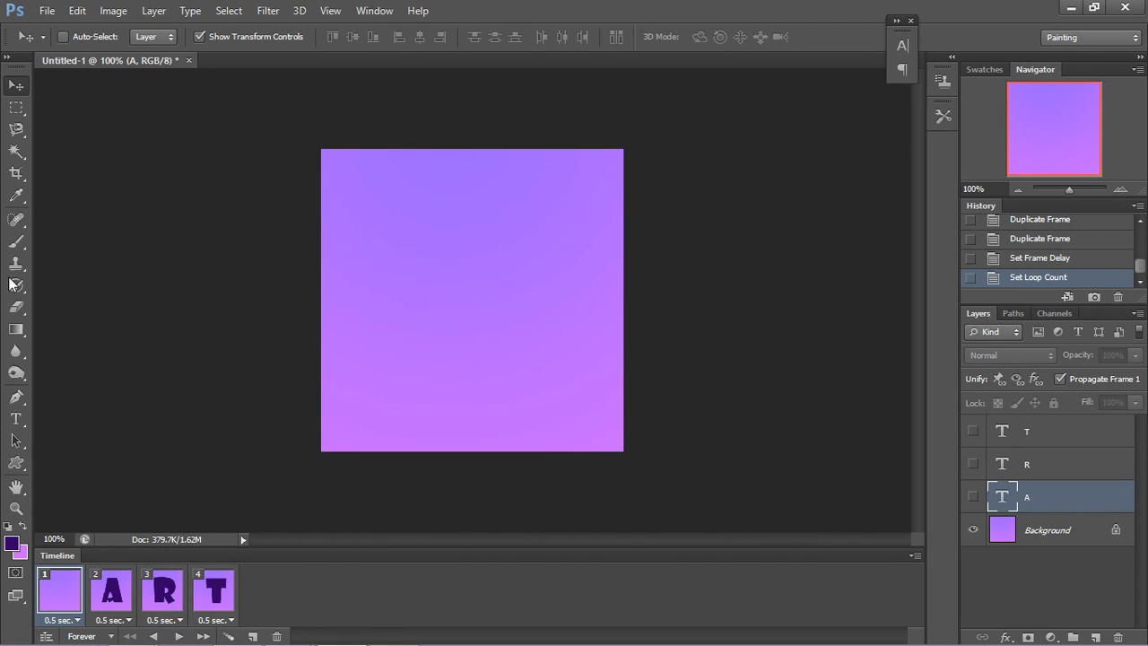
Step: Start a Save for Web export of the animation and choose GIF as the file format
click(59, 11)
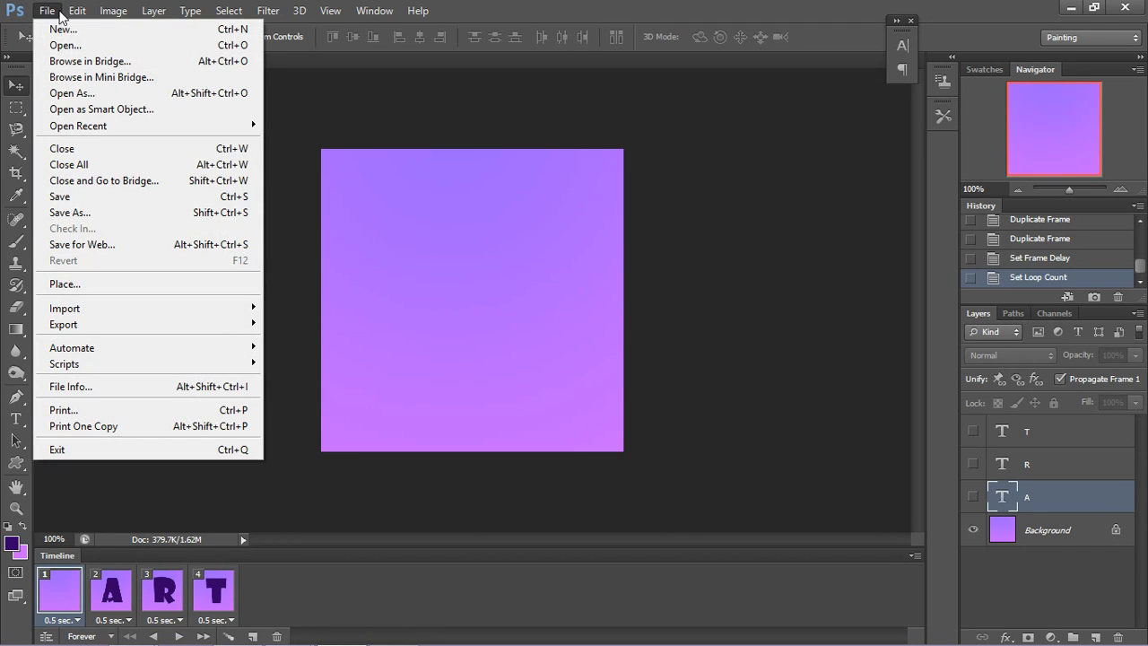
click(105, 246)
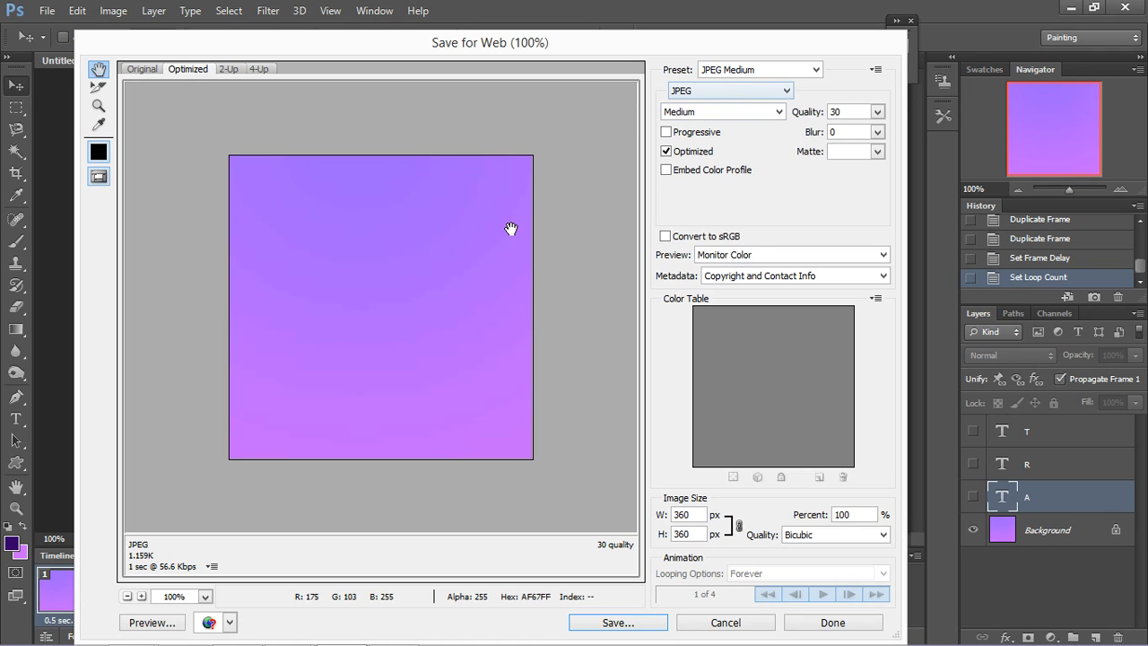
click(748, 90)
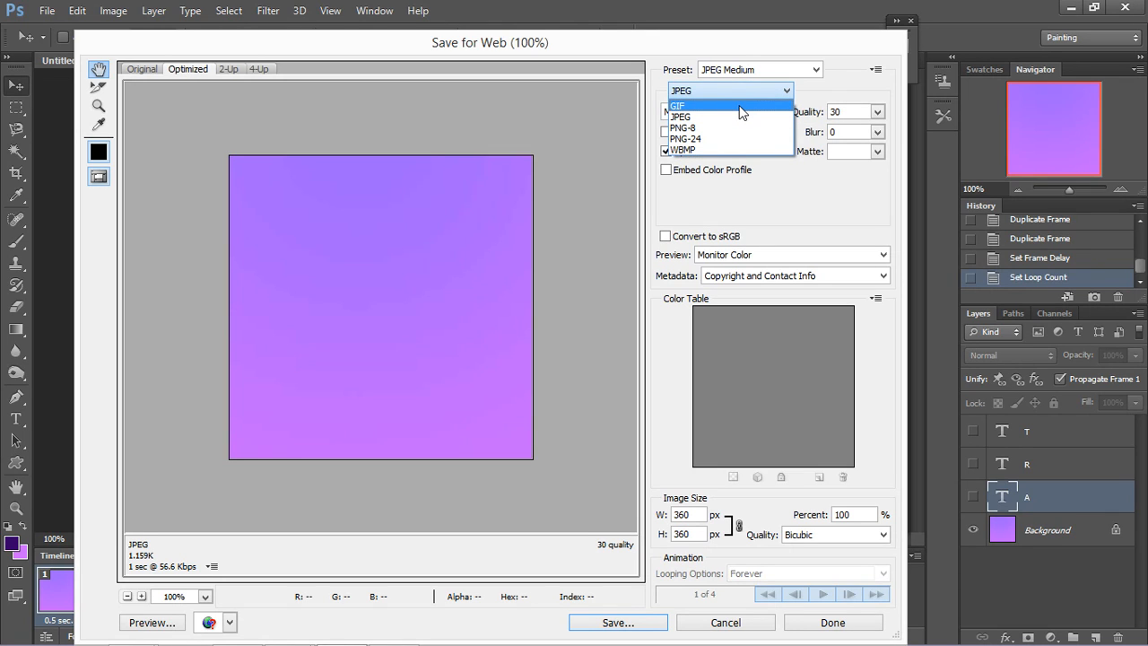
click(742, 106)
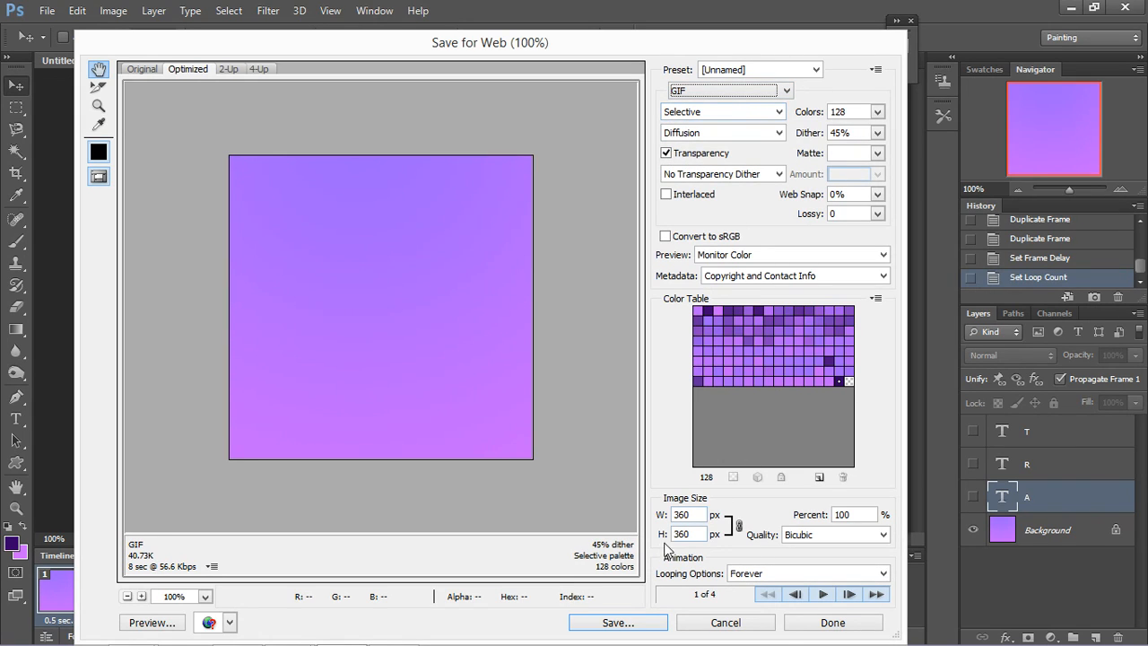
Step: Save the optimized GIF in the Digital folder under the file name "ar"
click(622, 624)
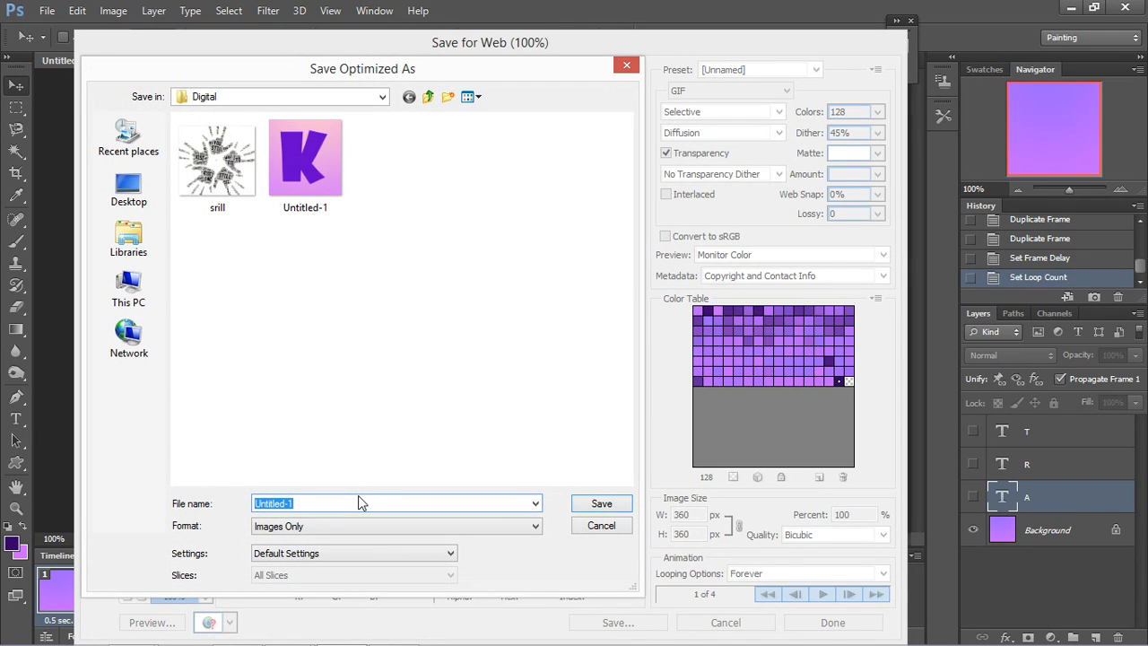
drag(304, 504, 211, 511)
text(art)
click(598, 504)
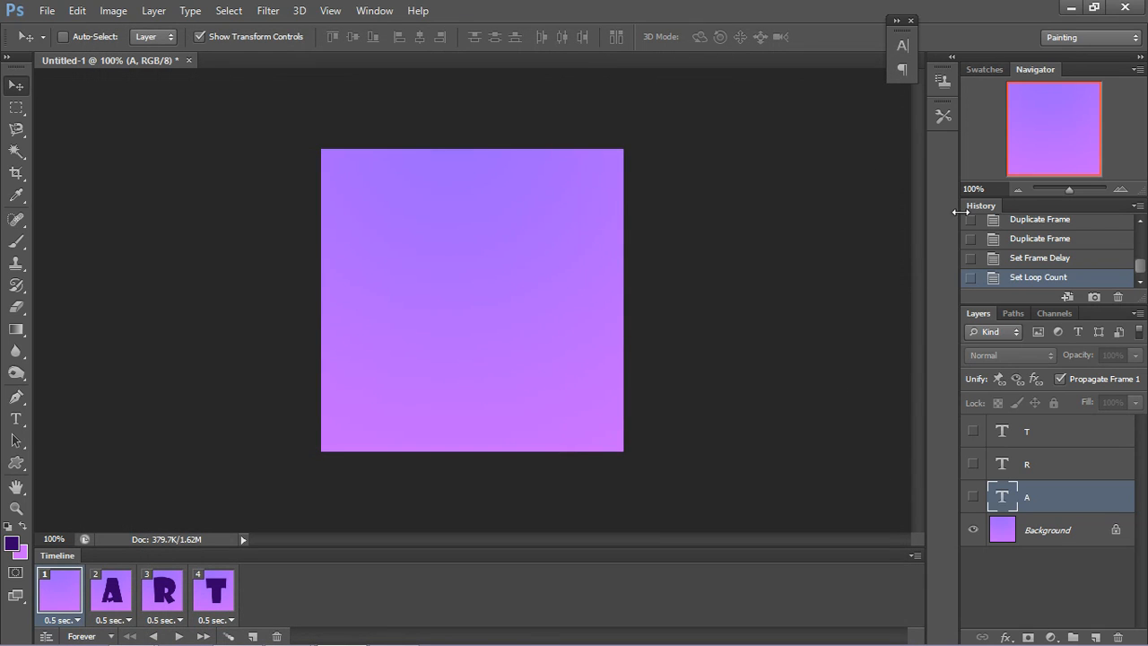
click(1069, 18)
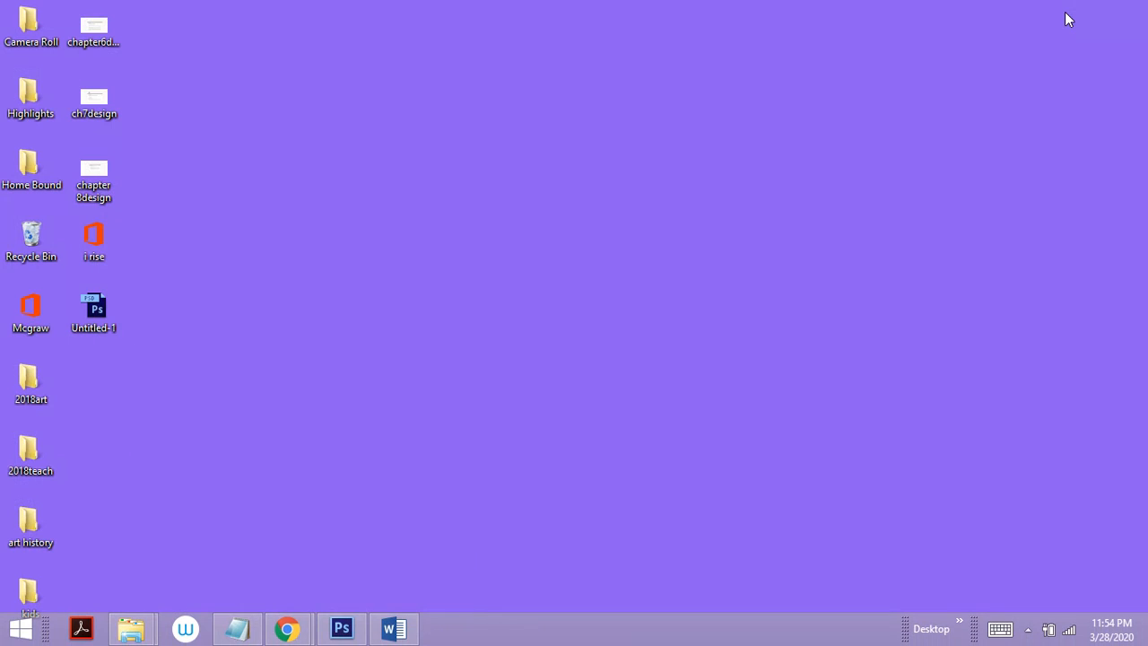
click(344, 632)
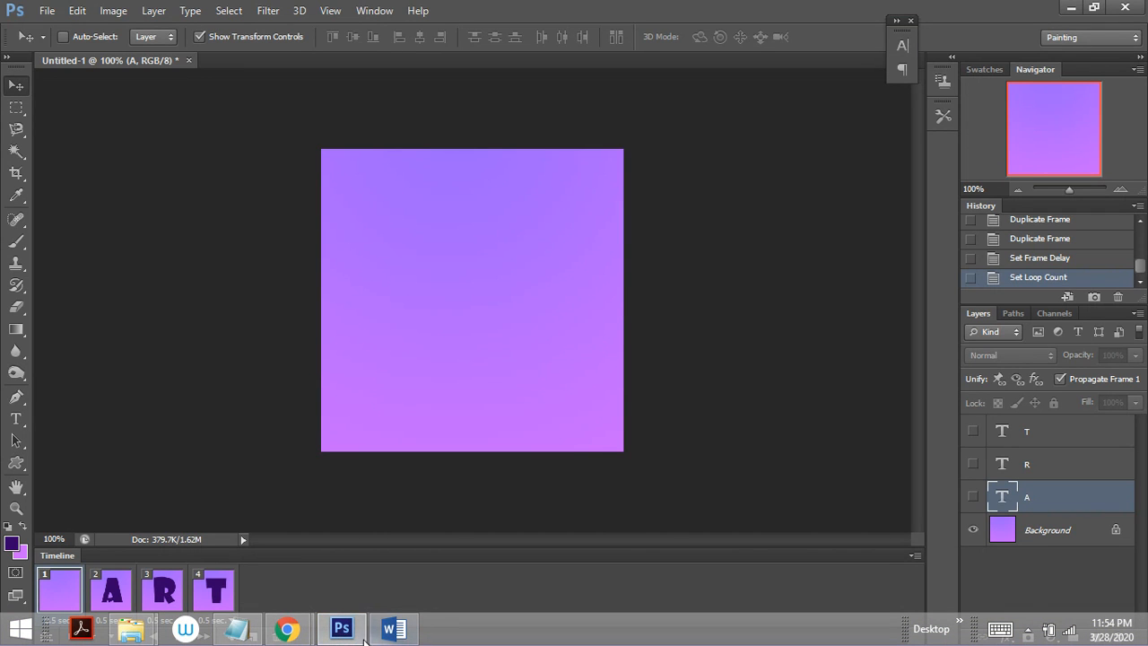
mouse_move(289, 629)
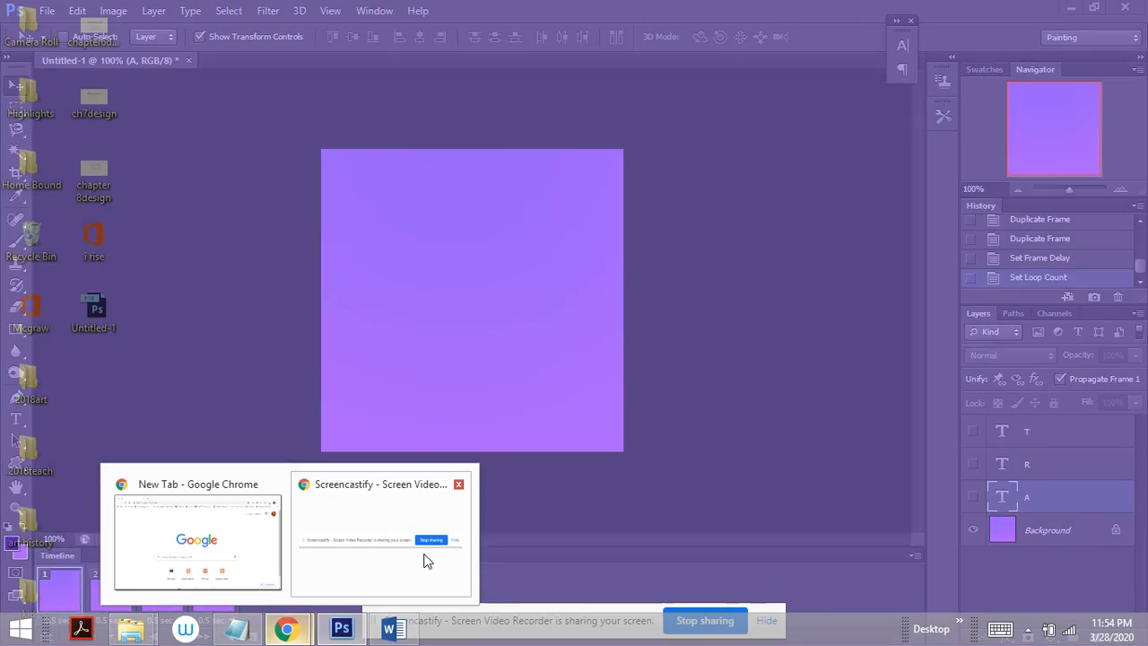
click(425, 559)
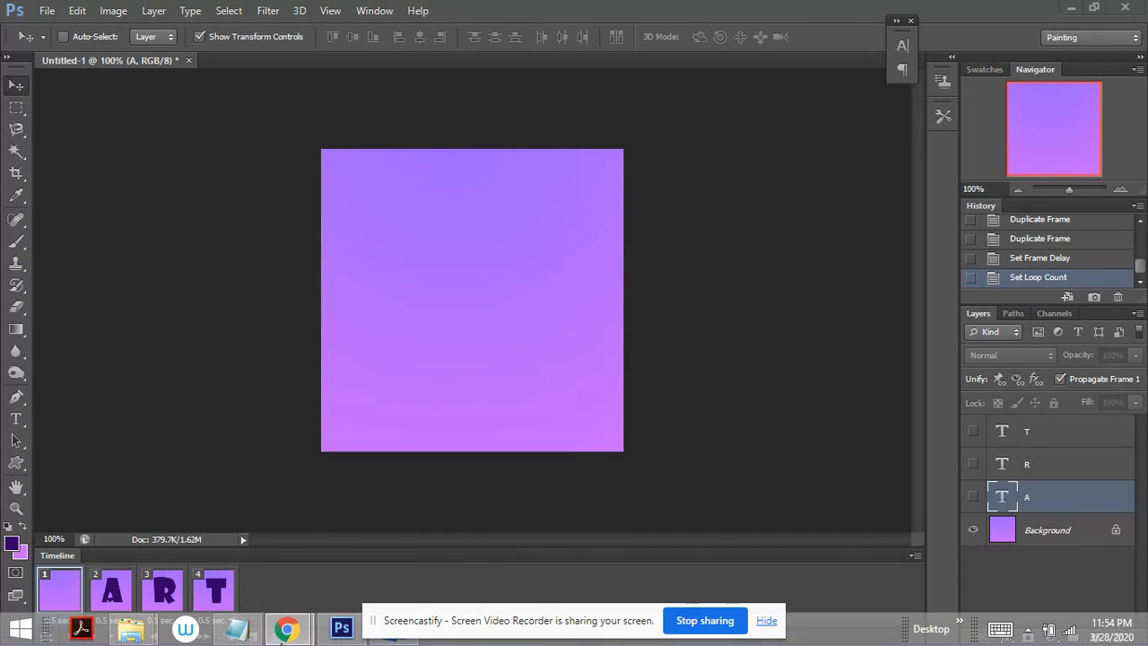
mouse_move(283, 631)
click(424, 536)
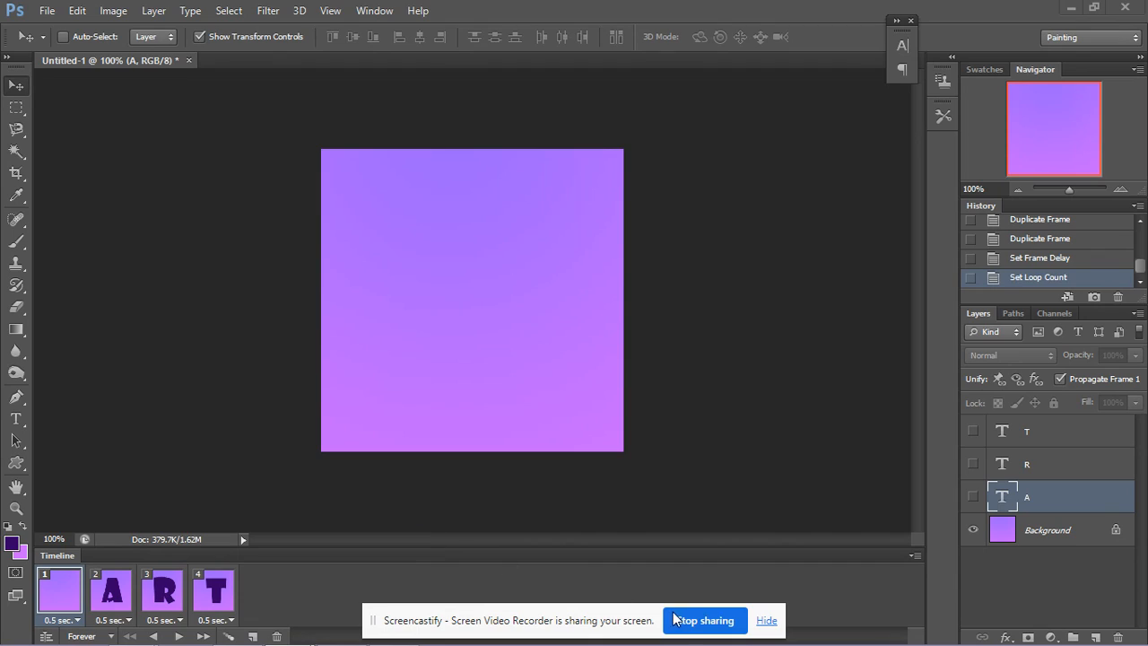